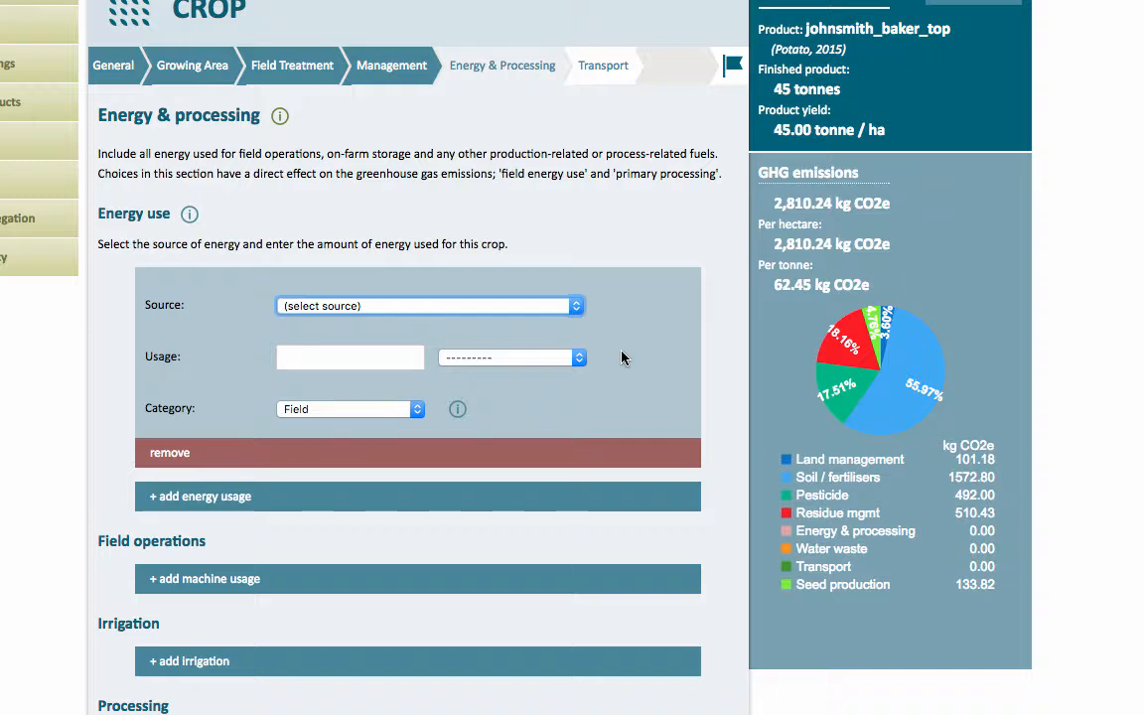
Step: Set the source of the energy use entry to electricity (grid)
click(575, 308)
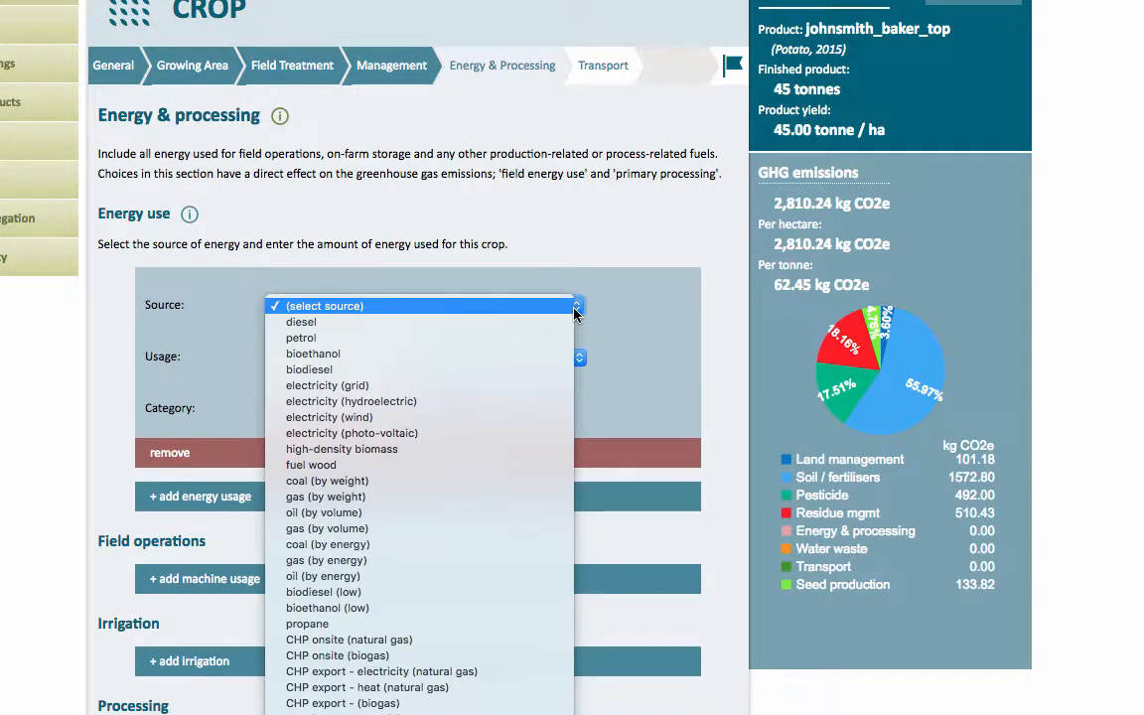
click(611, 308)
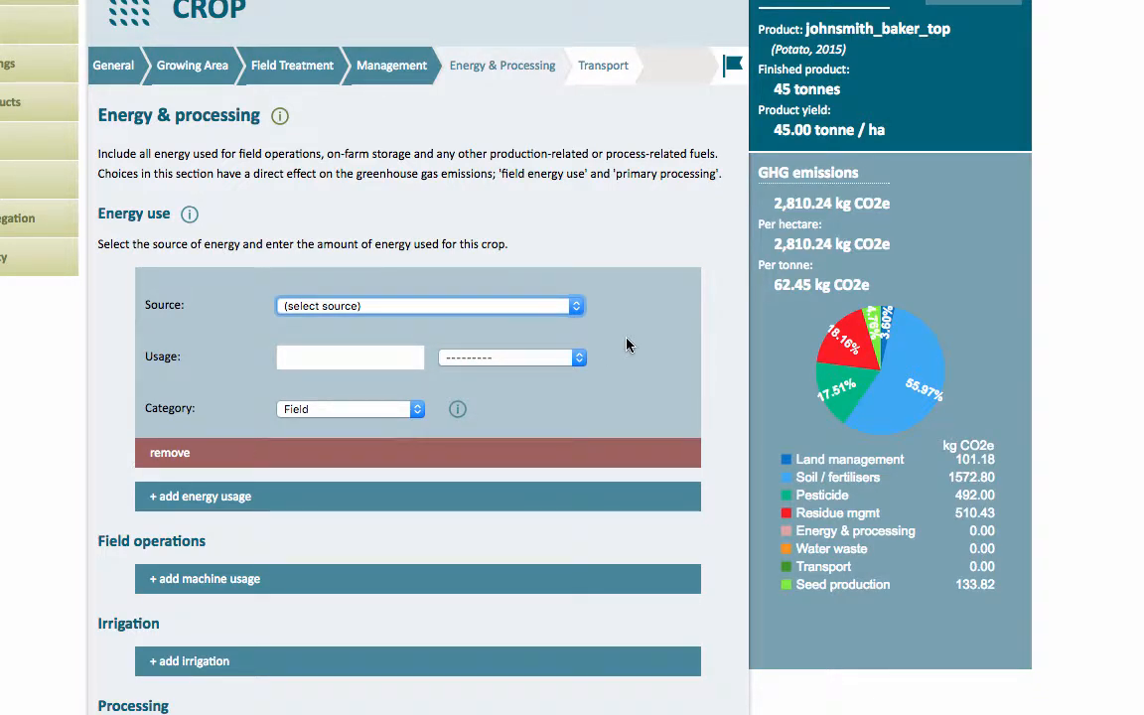
click(577, 309)
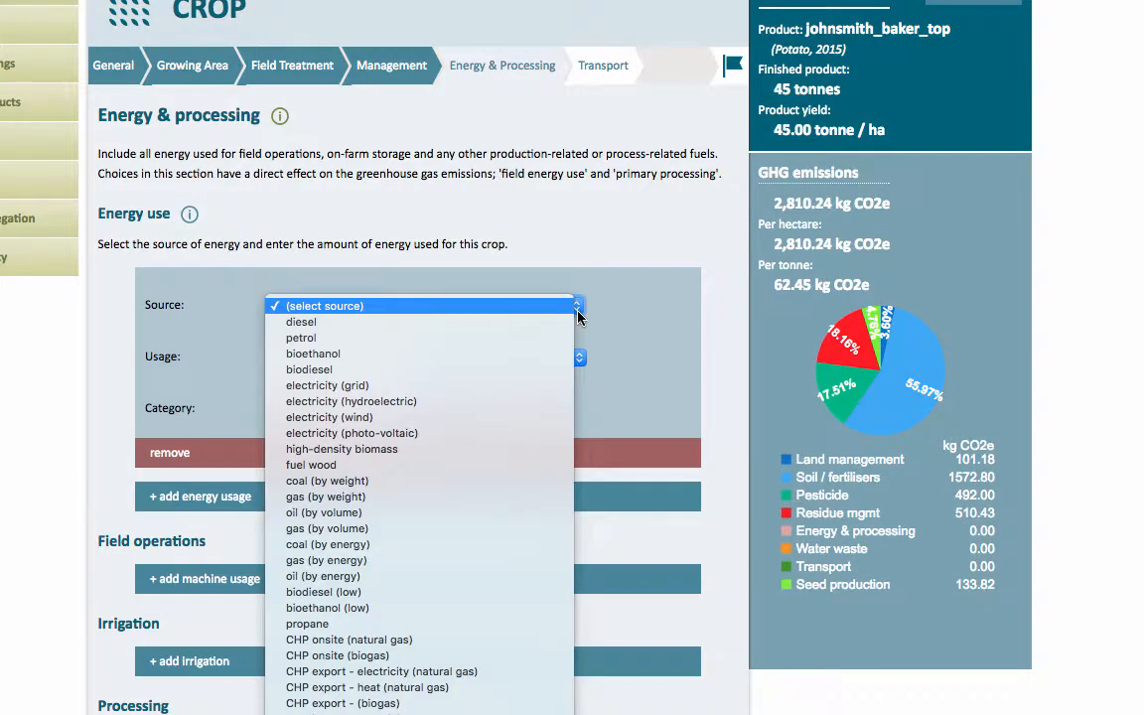
click(443, 391)
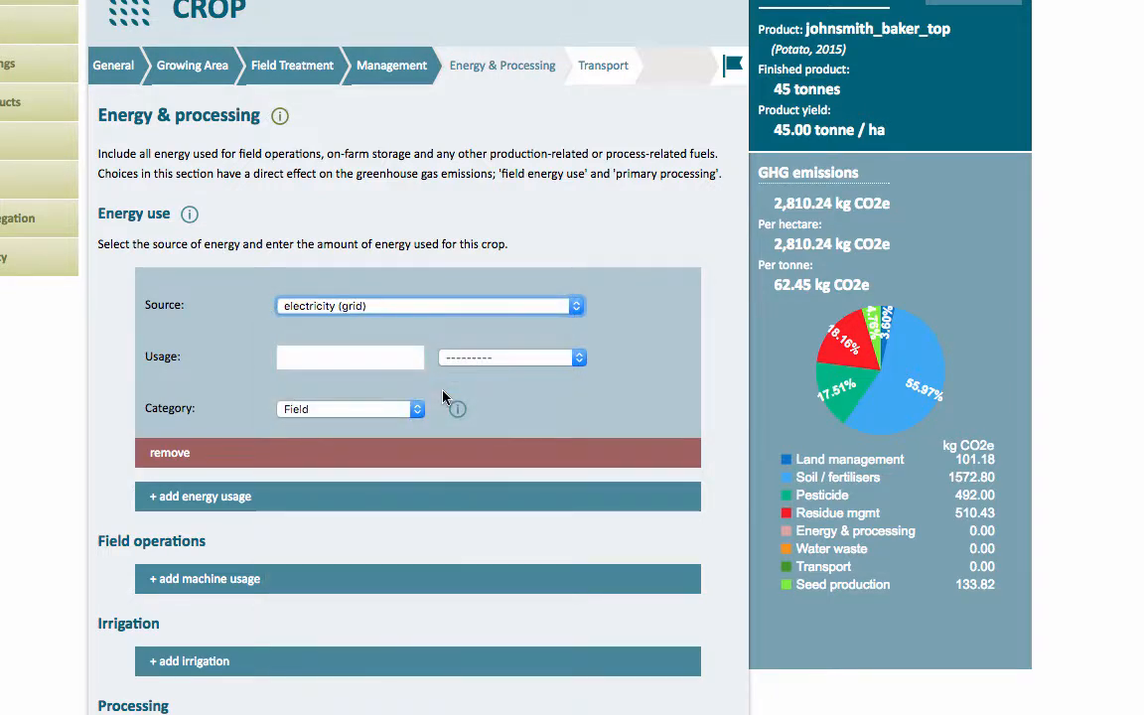
Step: Enter a usage of 1000 kWh for the grid electricity and assign it to the Facility (processing) category
click(352, 361)
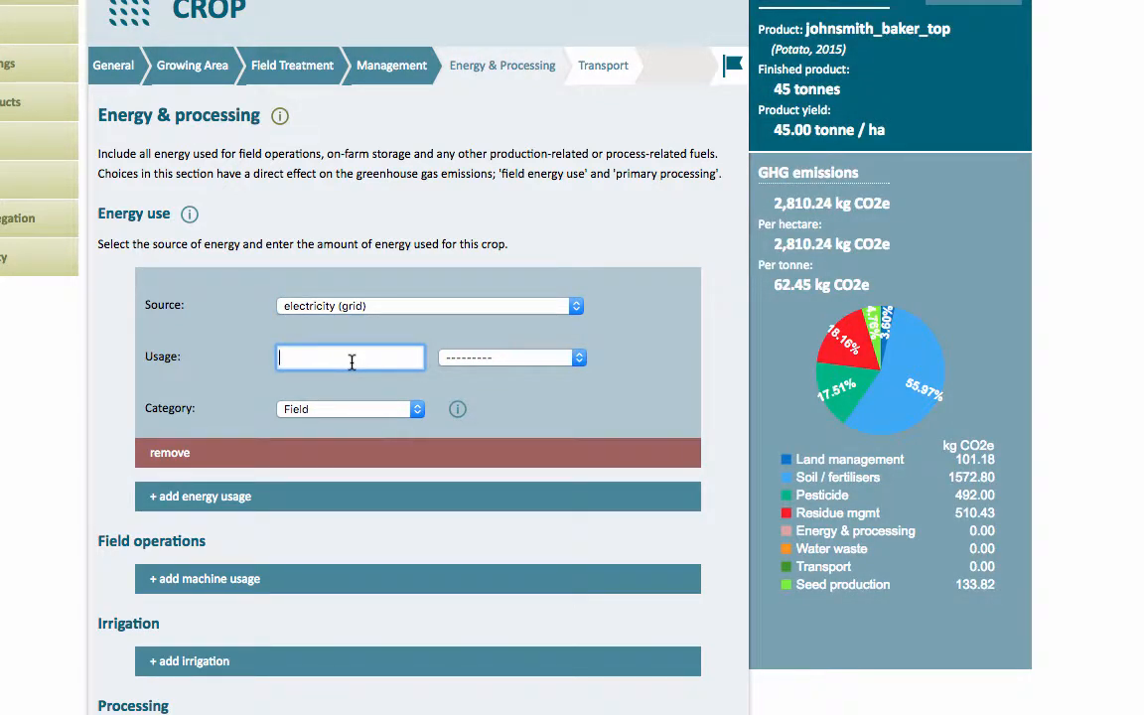
text(1000)
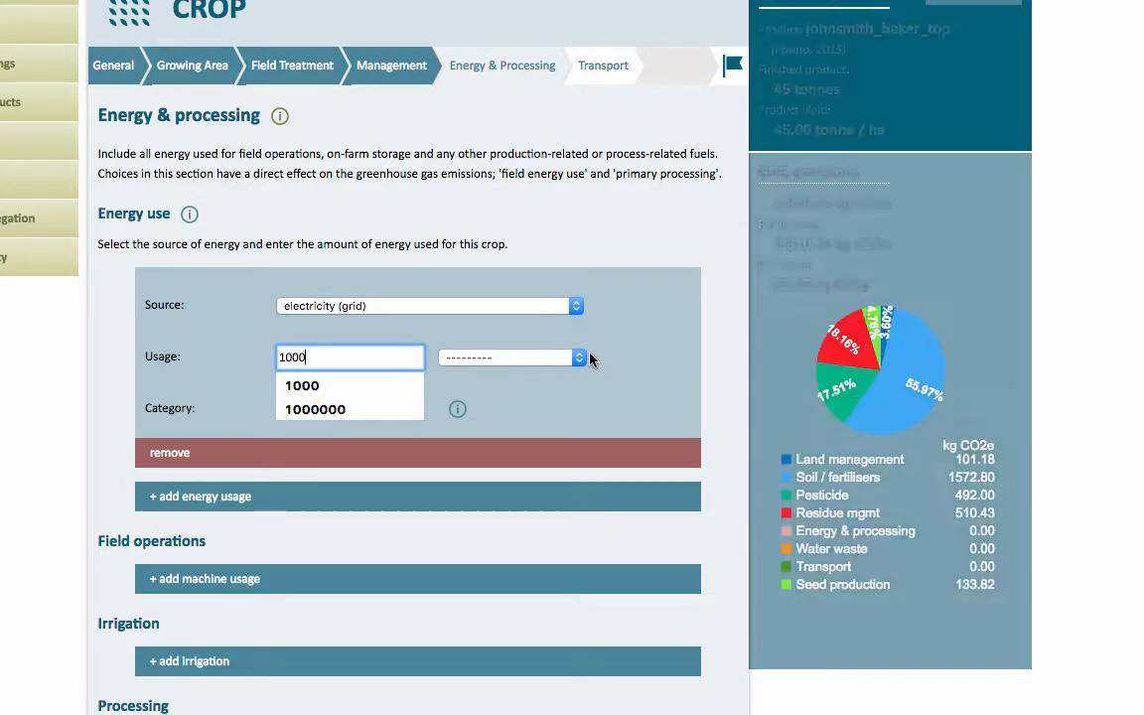
click(592, 358)
click(579, 359)
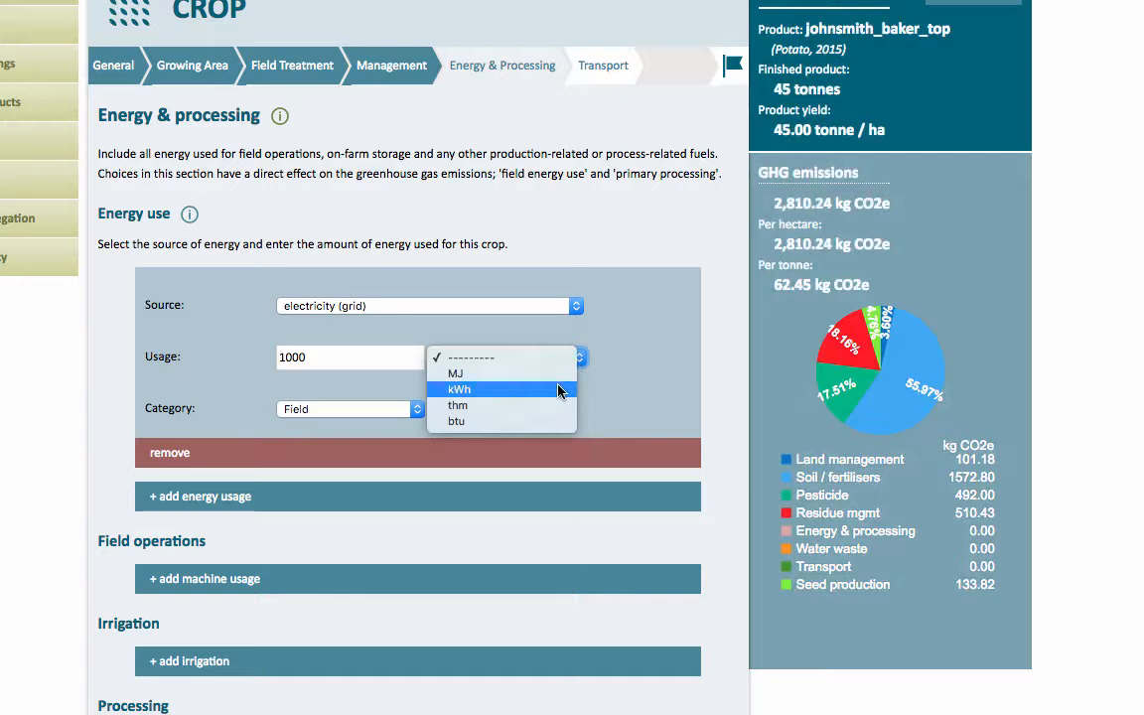
click(559, 391)
click(418, 409)
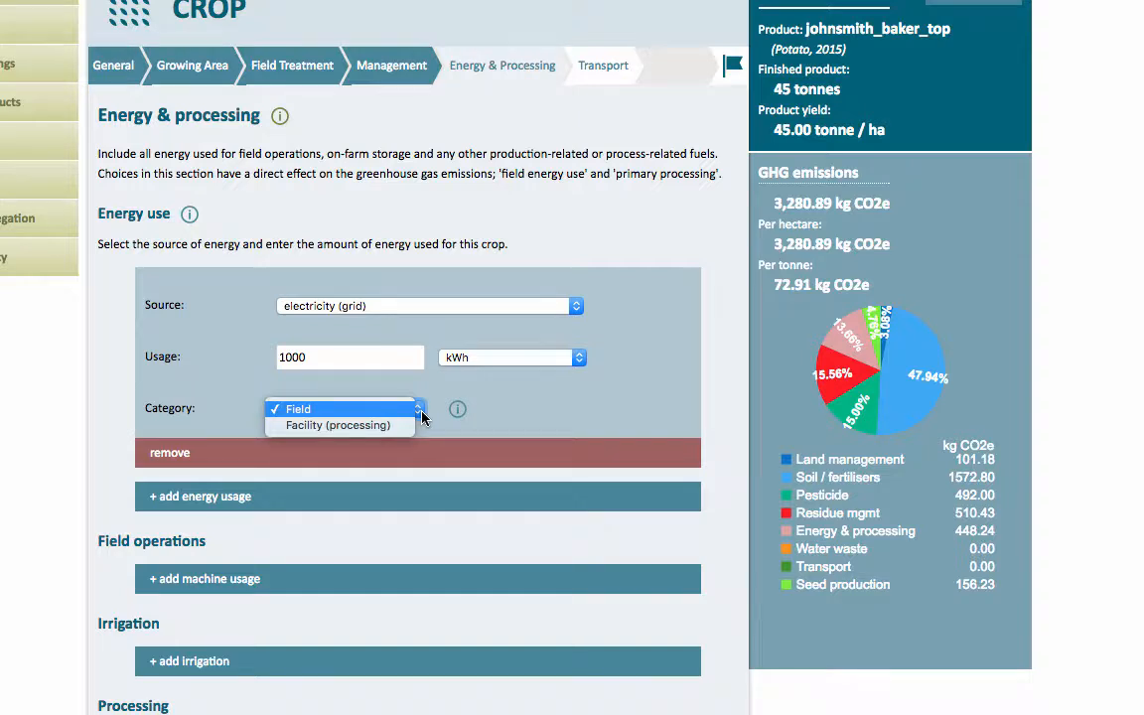
click(373, 427)
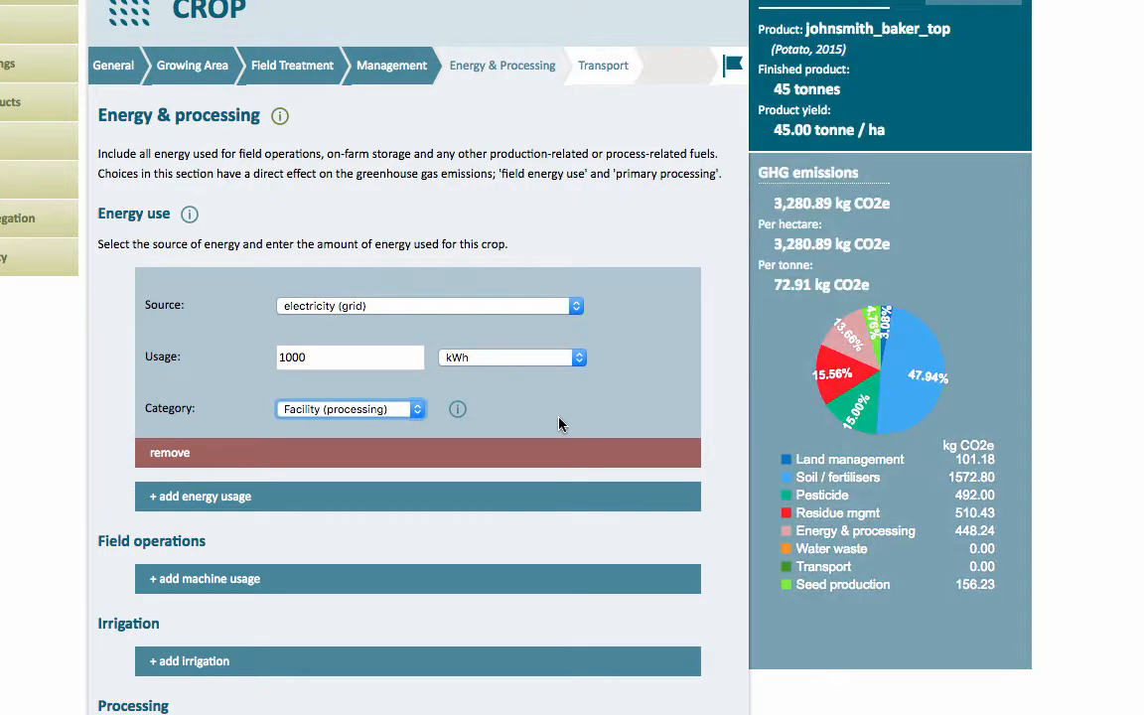
scroll(559, 424, down, 2)
scroll(559, 426, down, 1)
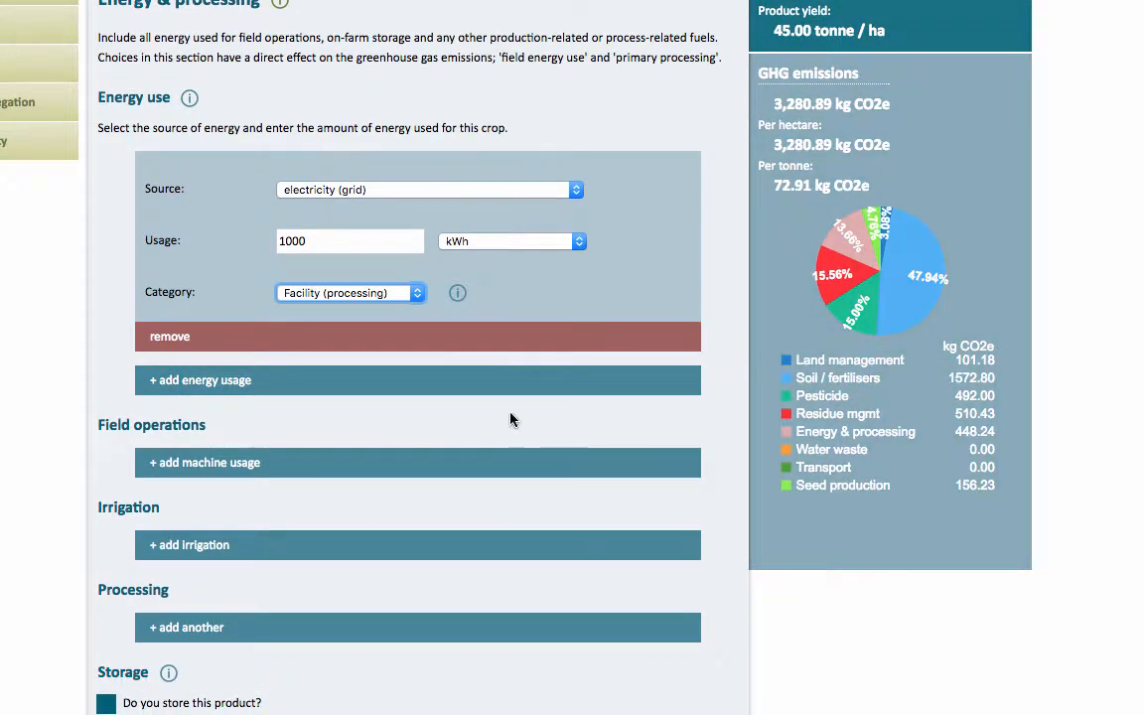
click(301, 376)
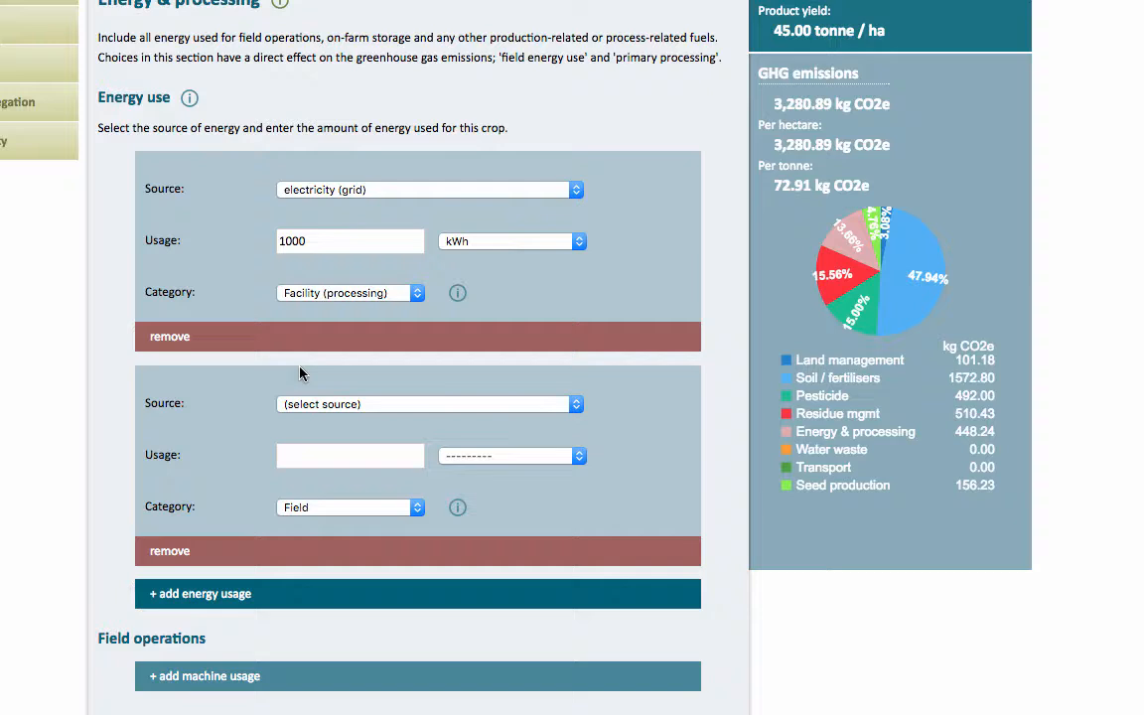
click(387, 407)
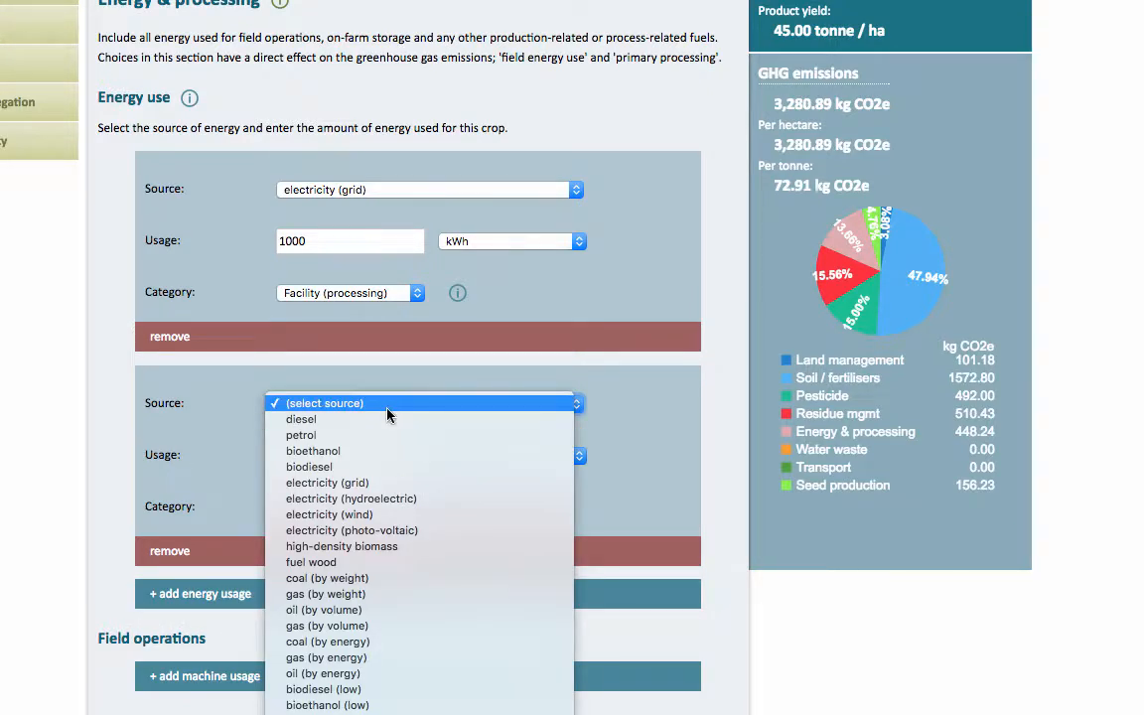
click(405, 390)
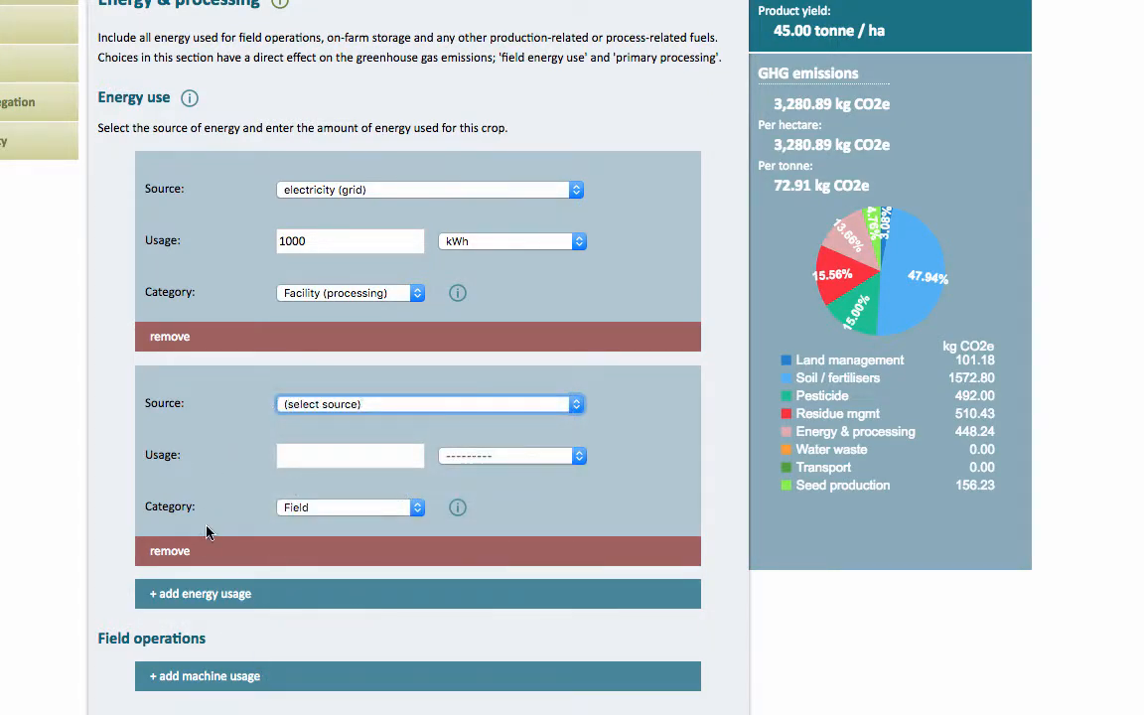
click(200, 552)
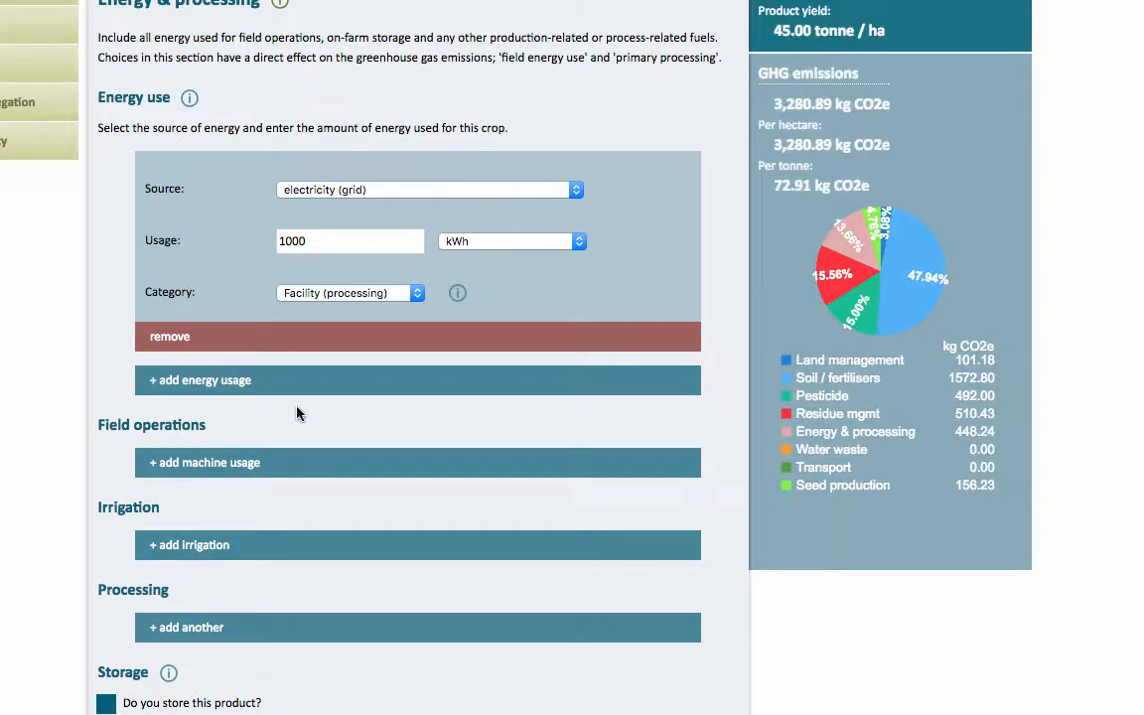
Step: Add a machine usage entry under Field operations for a subsoiler with 1 operation
scroll(184, 459, down, 2)
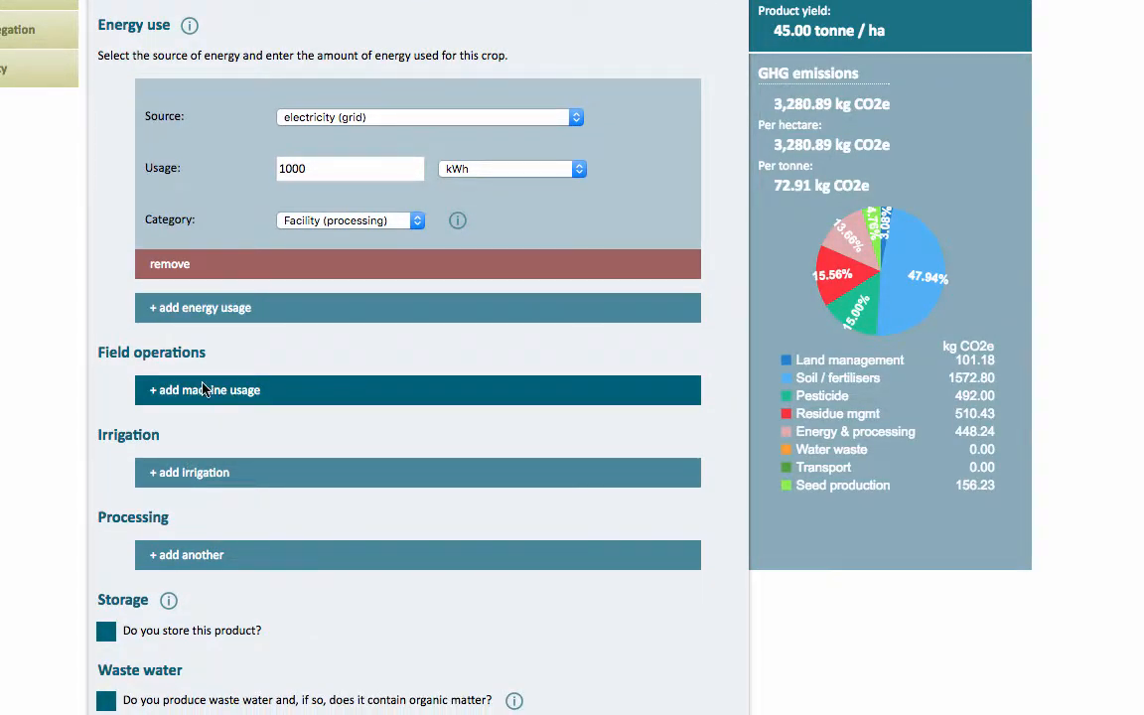
click(203, 391)
scroll(224, 475, down, 1)
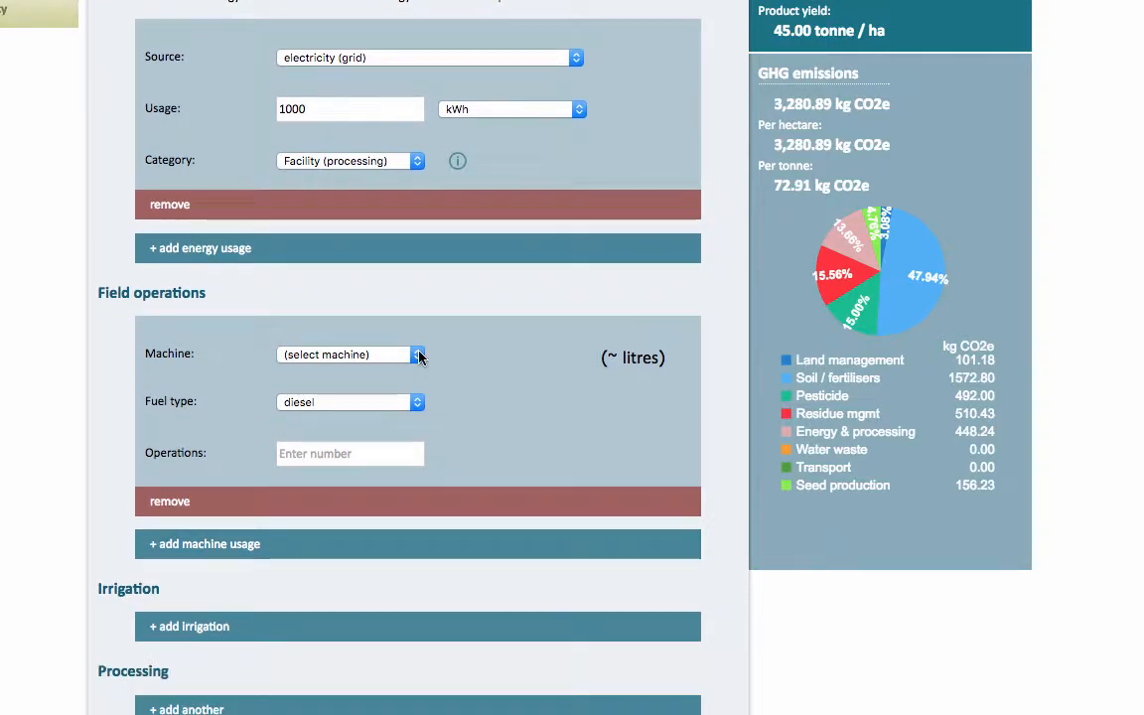
click(418, 358)
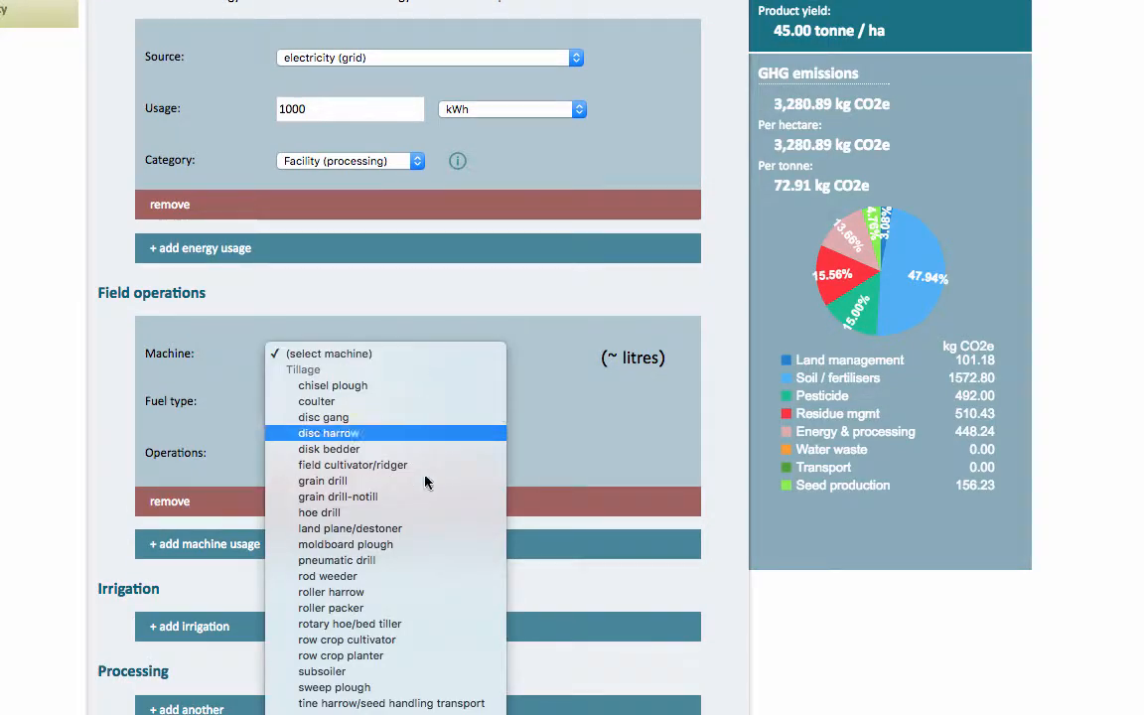
click(419, 671)
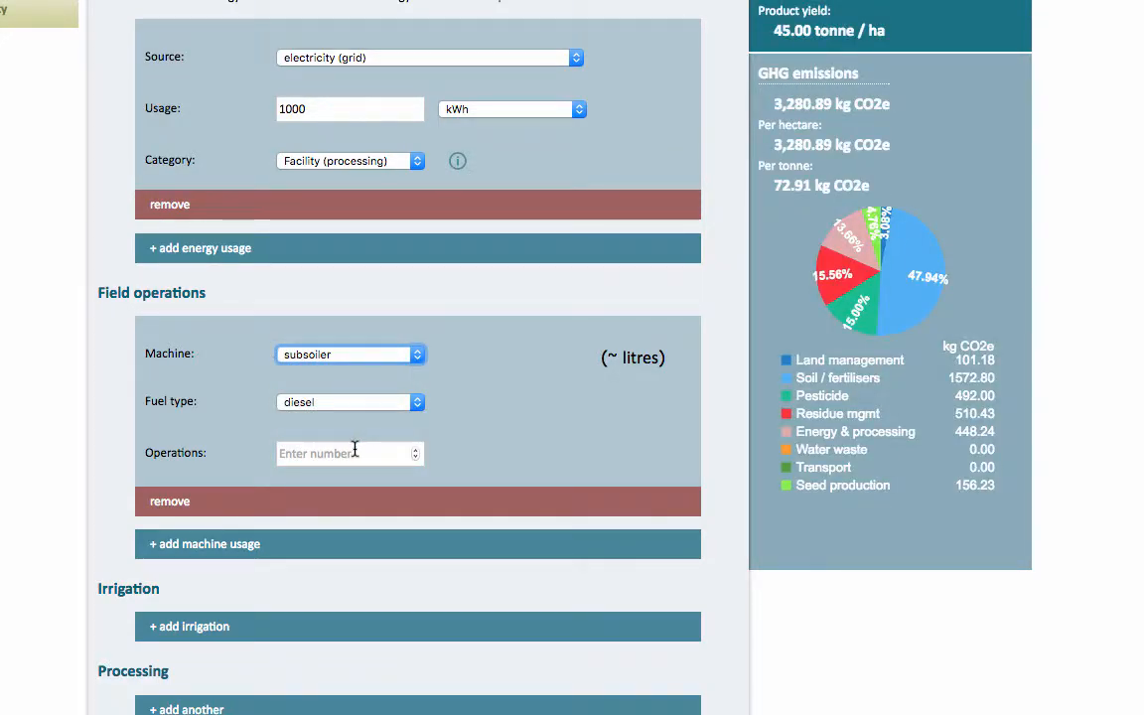
click(416, 452)
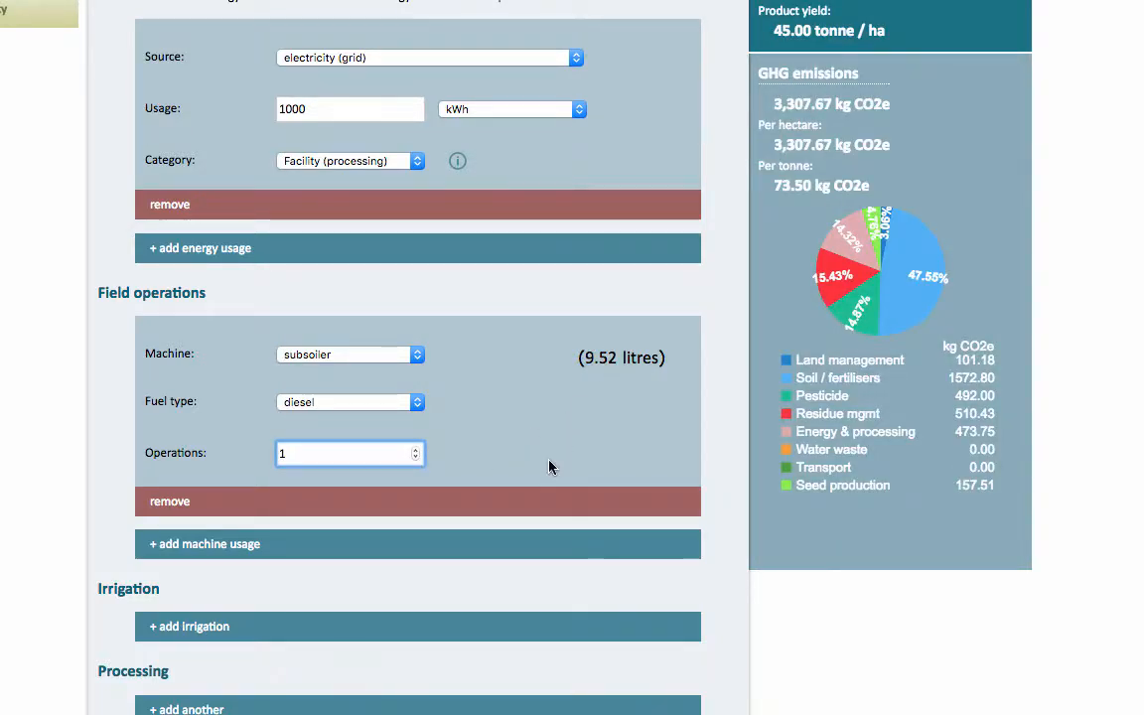
Step: Add a second machine usage entry for a moldboard plough with 1 operation
scroll(549, 465, down, 2)
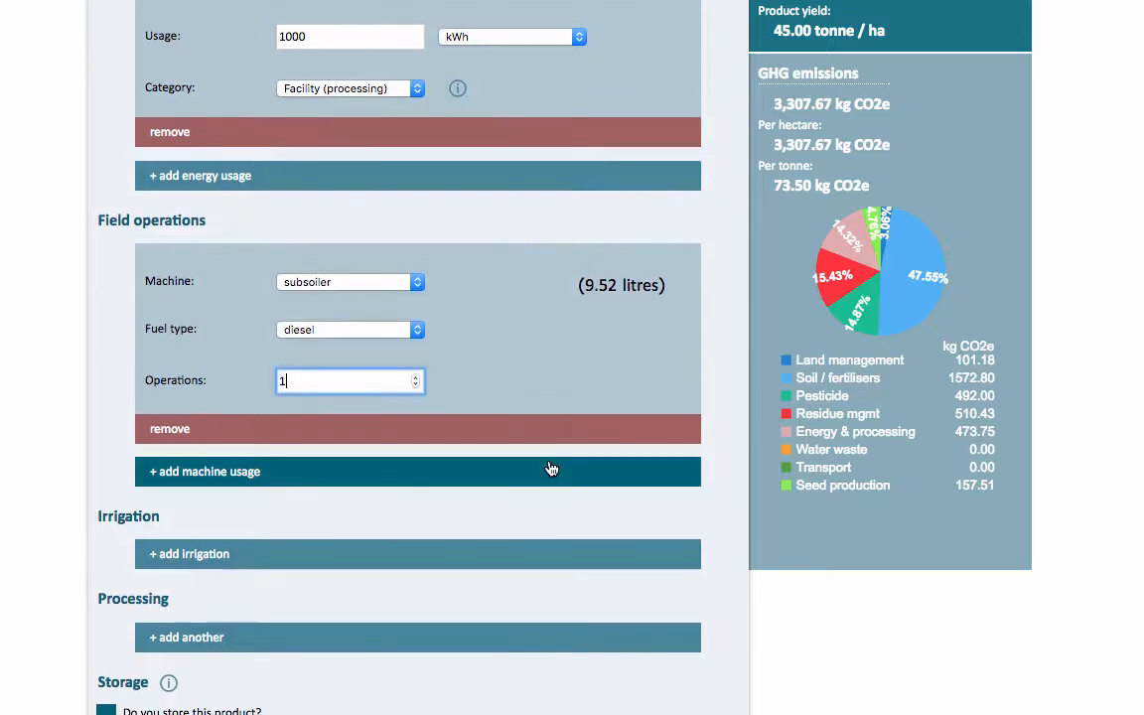
click(262, 476)
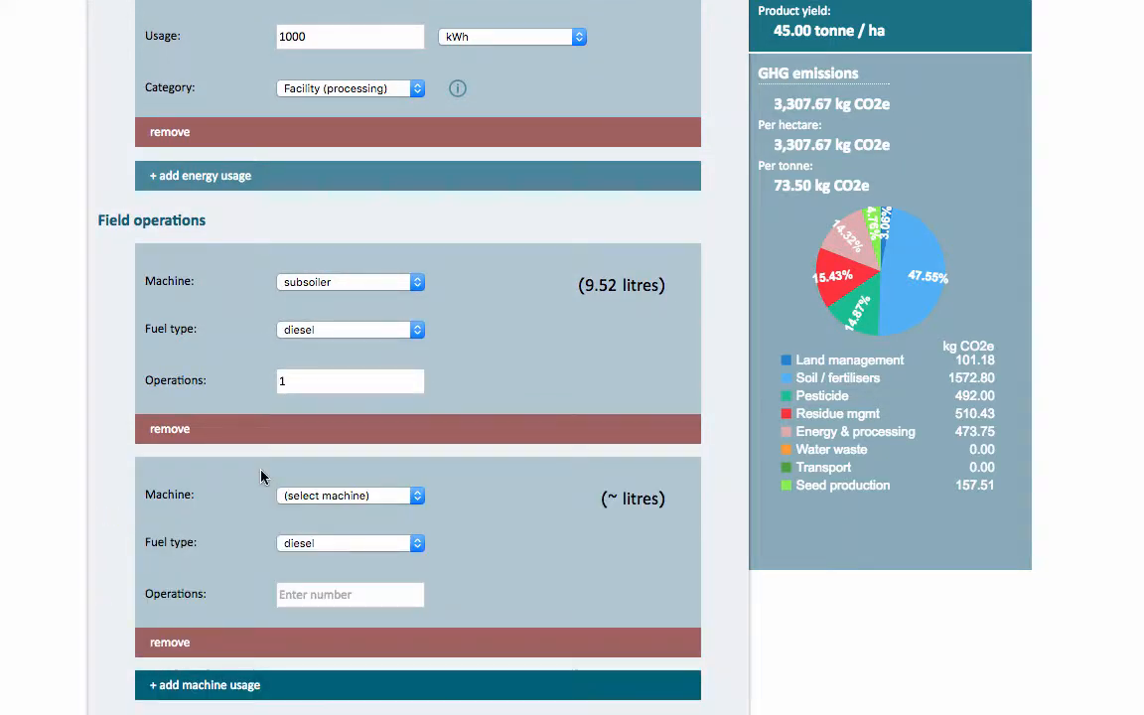
click(417, 502)
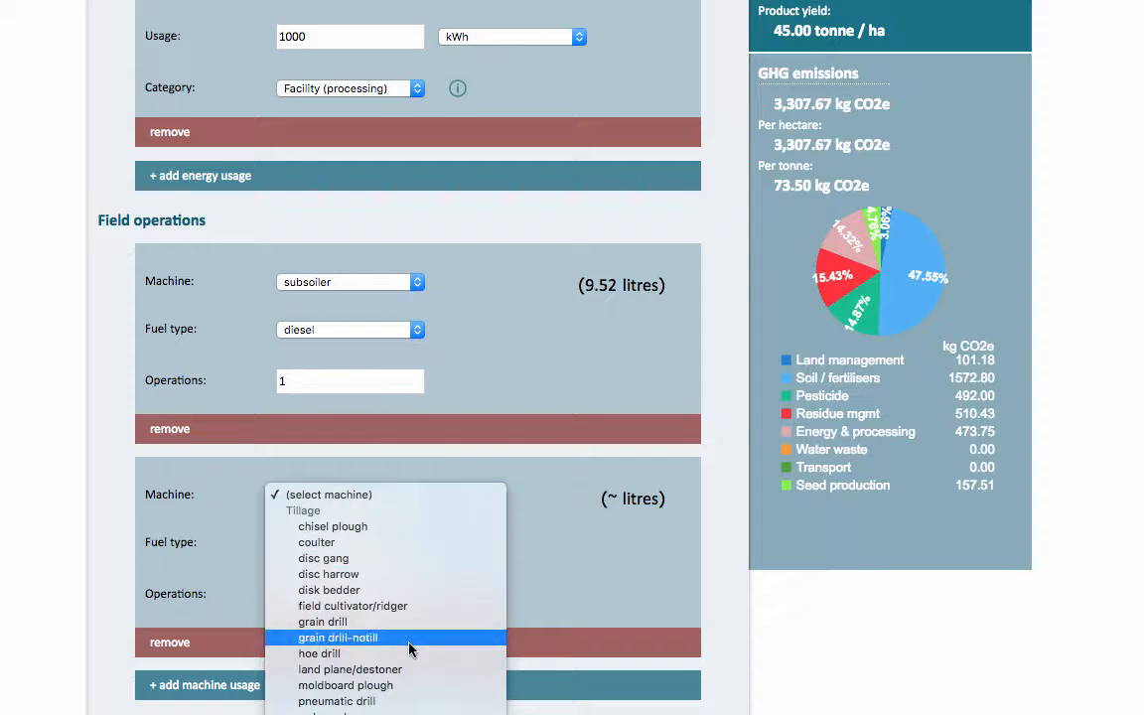
click(406, 685)
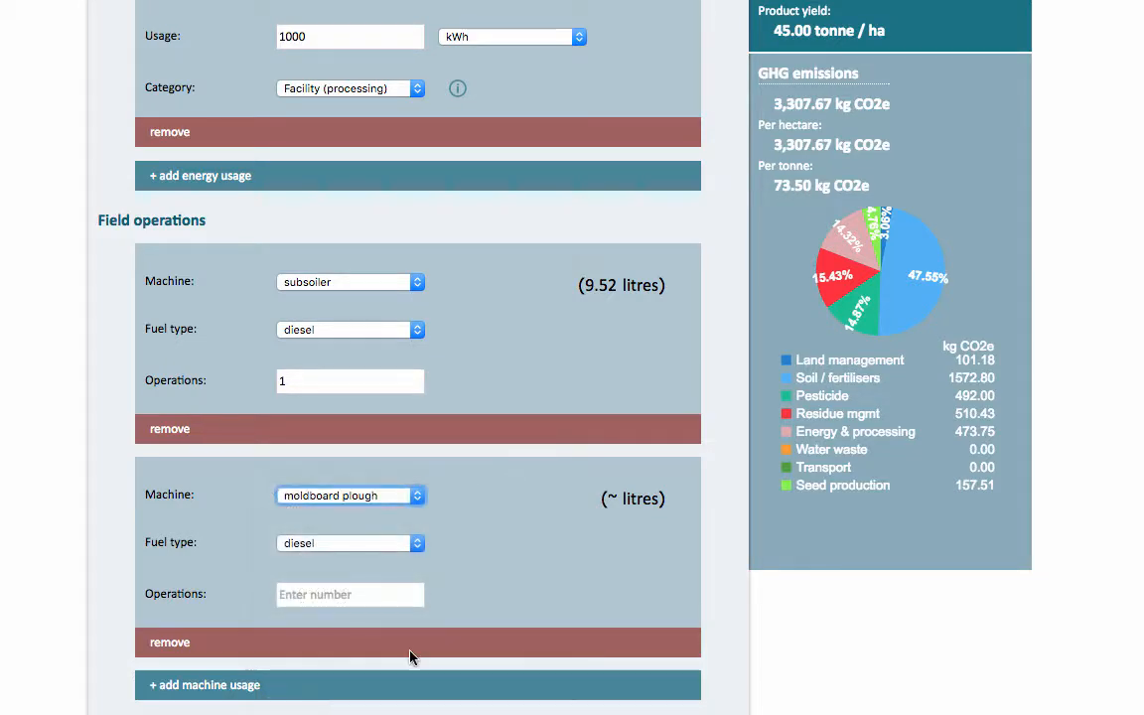
click(372, 594)
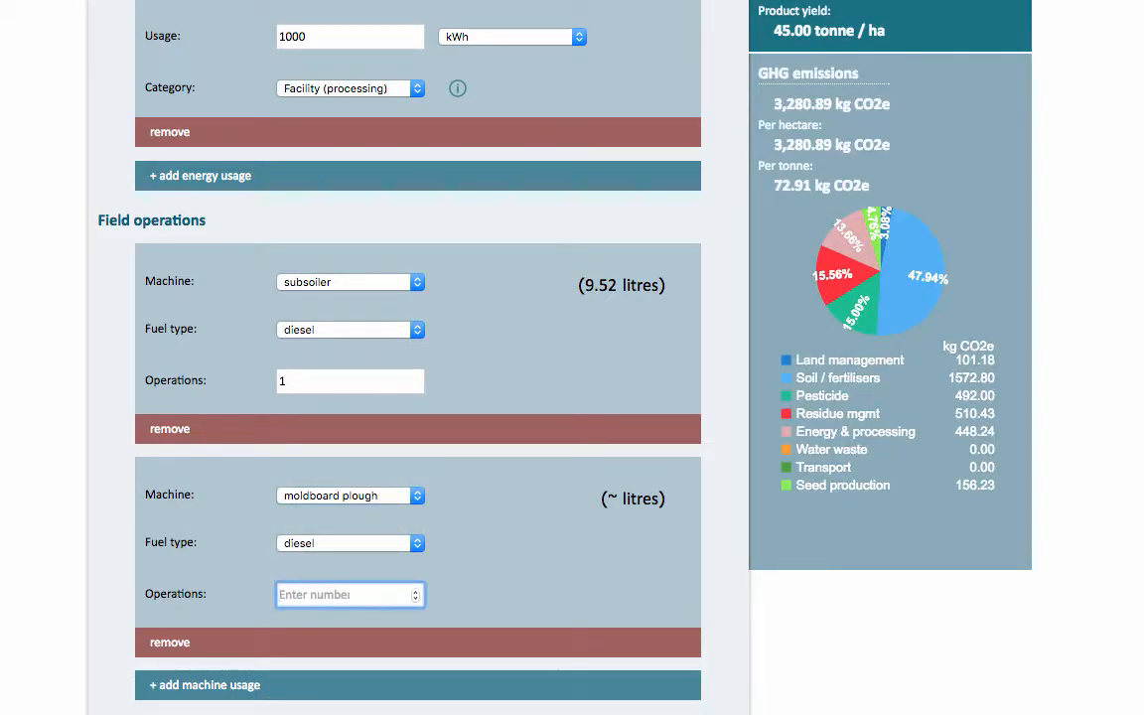
text(1)
click(554, 587)
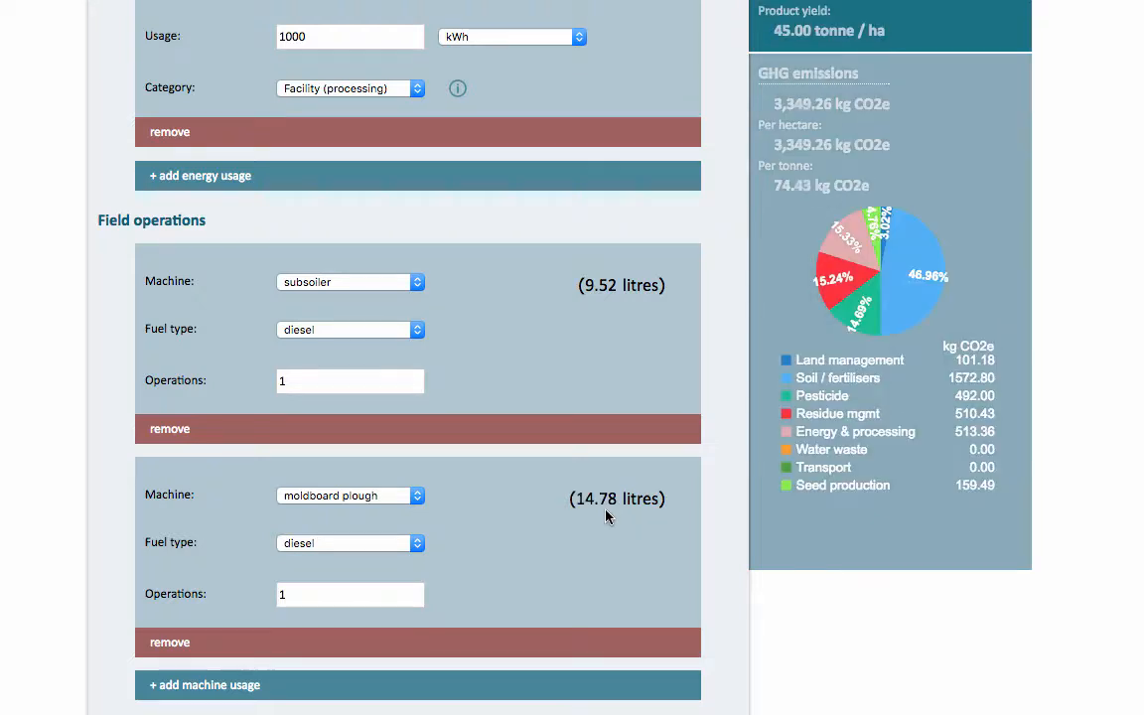
Step: Add a third machine usage entry for herbicide spraying with 3 operations
scroll(572, 559, down, 3)
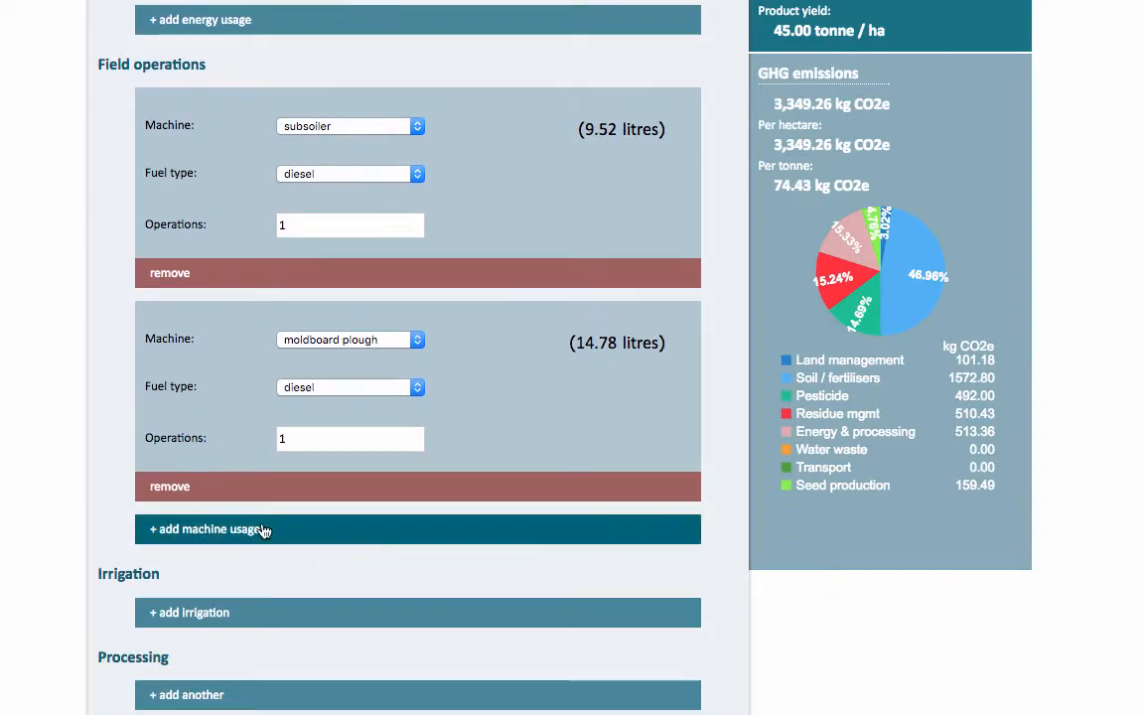
click(262, 529)
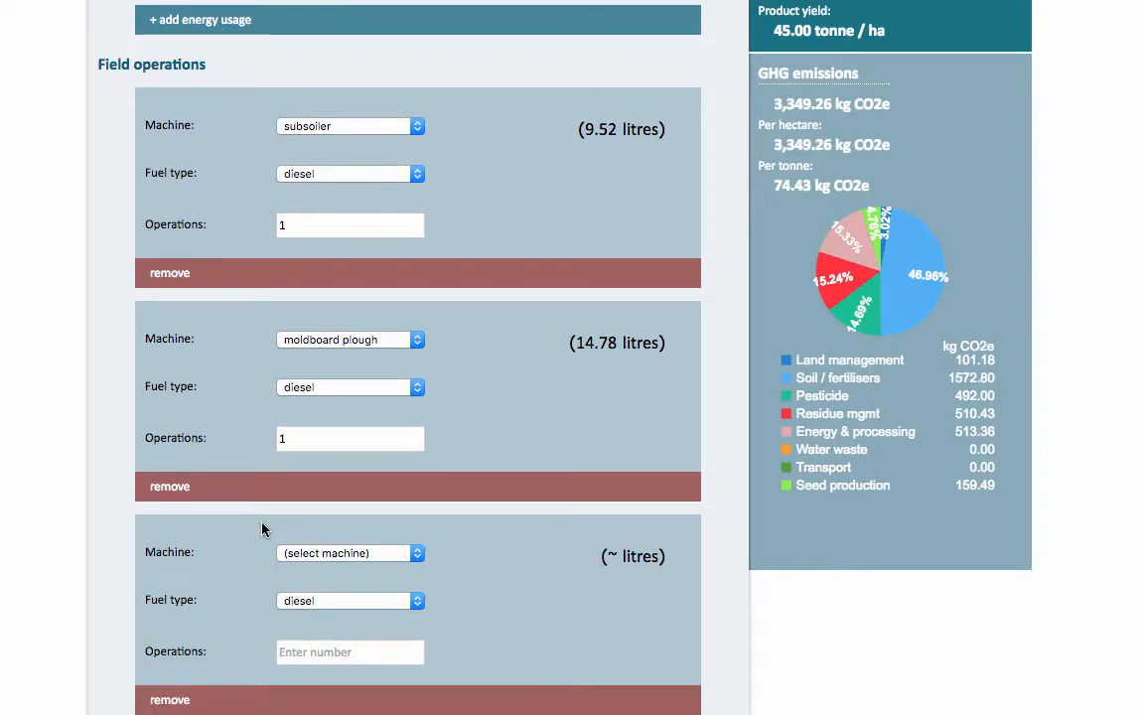
scroll(268, 519, down, 1)
click(416, 509)
scroll(417, 531, down, 5)
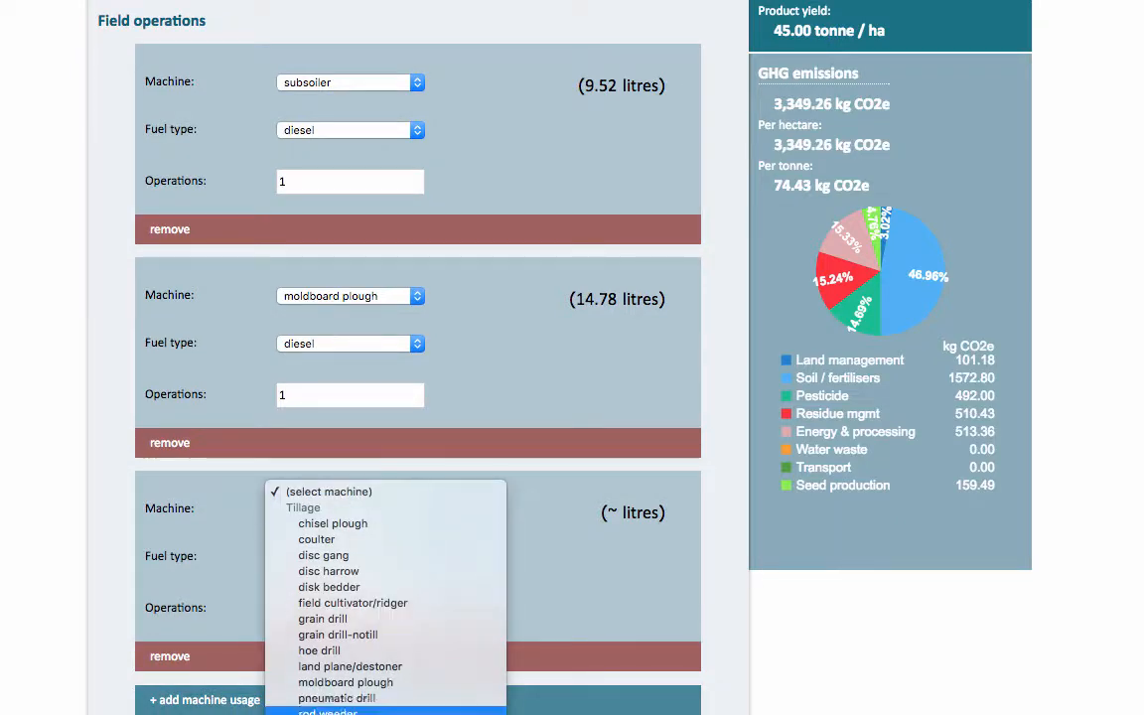
click(408, 652)
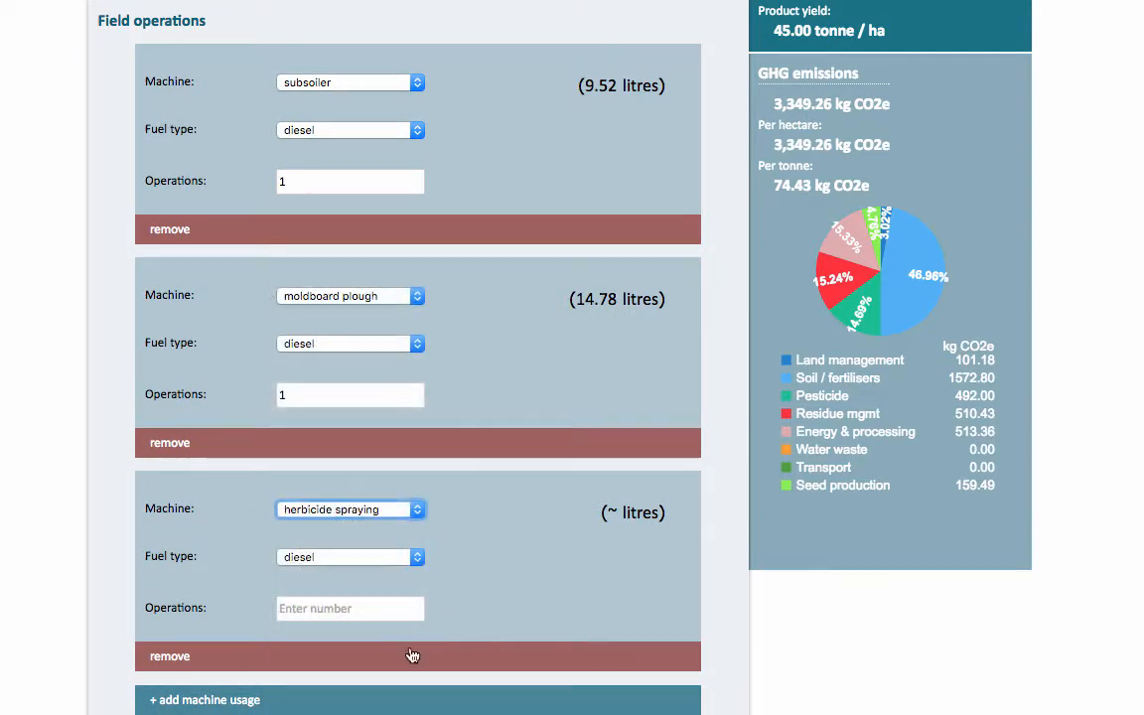
click(354, 607)
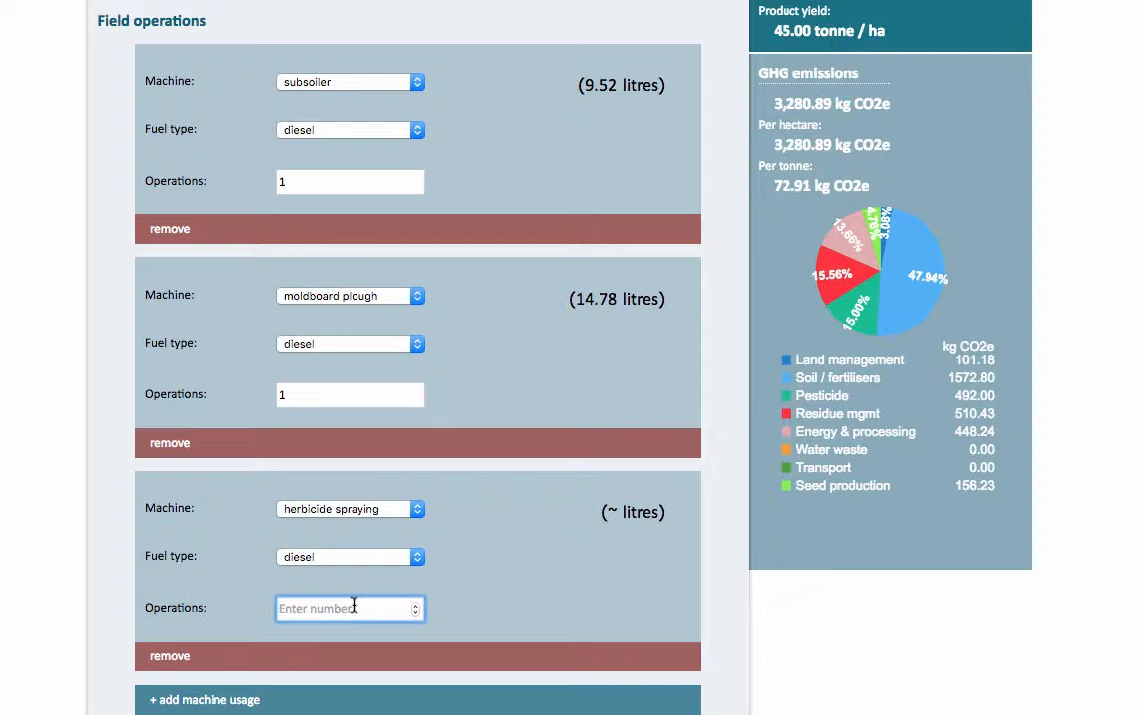
text(3)
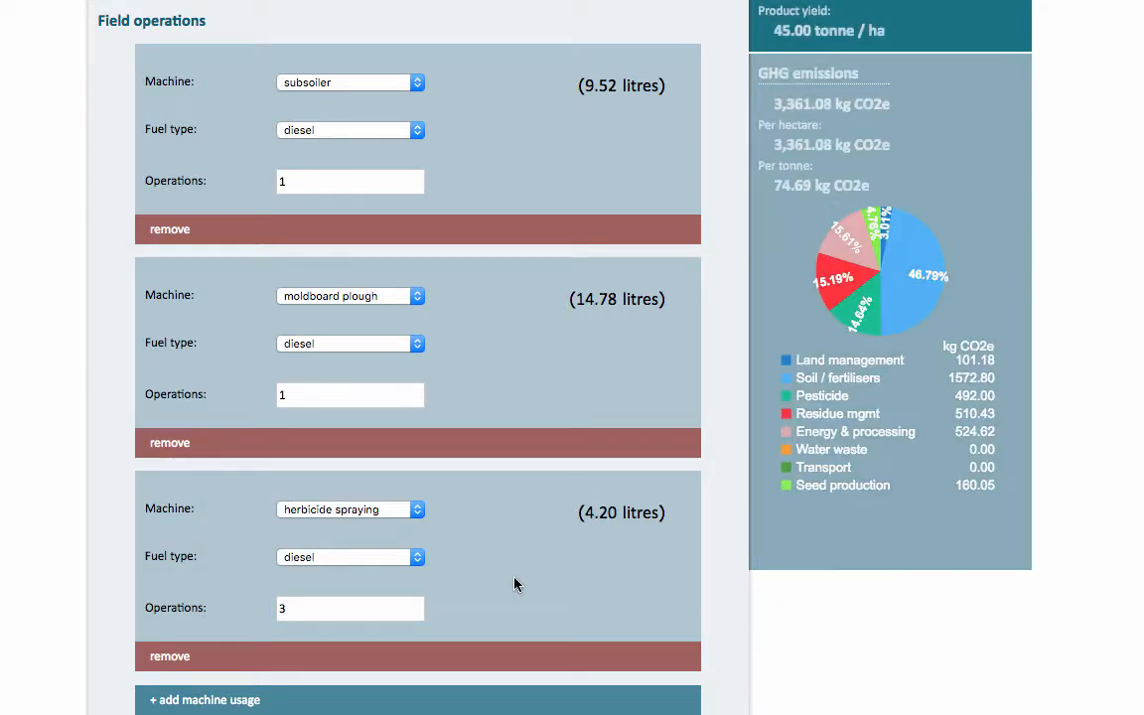
Step: Add a fourth machine usage entry under Field operations for a potato harvester with 1 operation
scroll(517, 585, down, 1)
scroll(514, 584, down, 2)
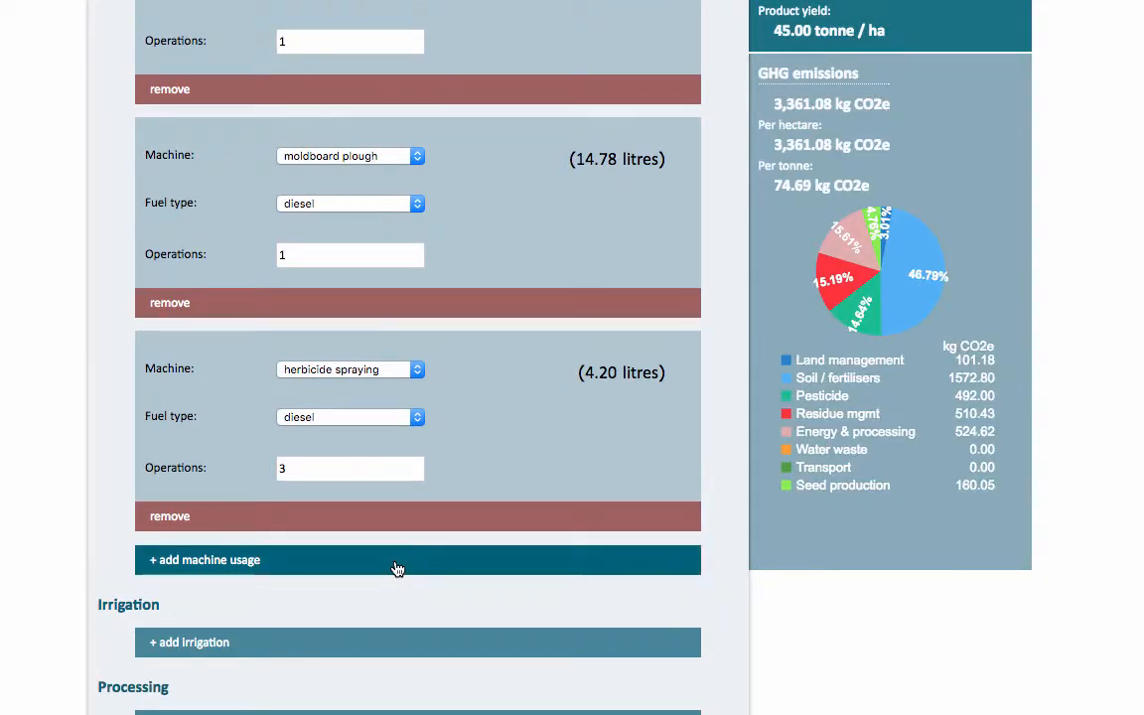
click(397, 567)
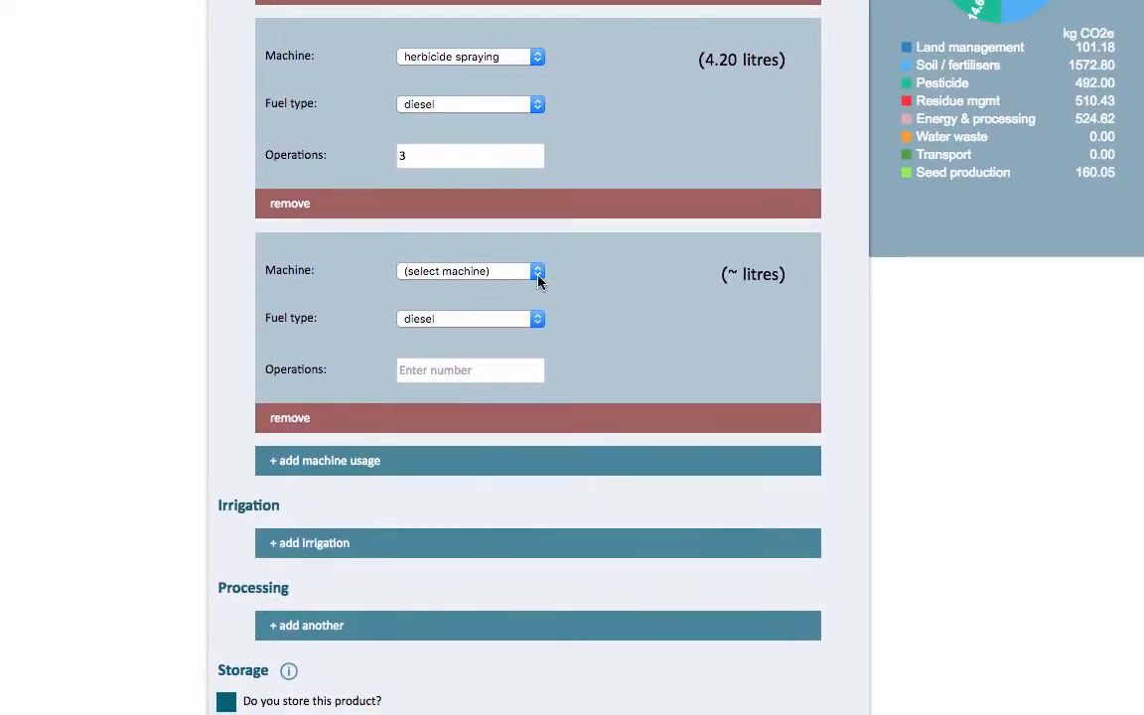
click(419, 577)
scroll(531, 452, down, 5)
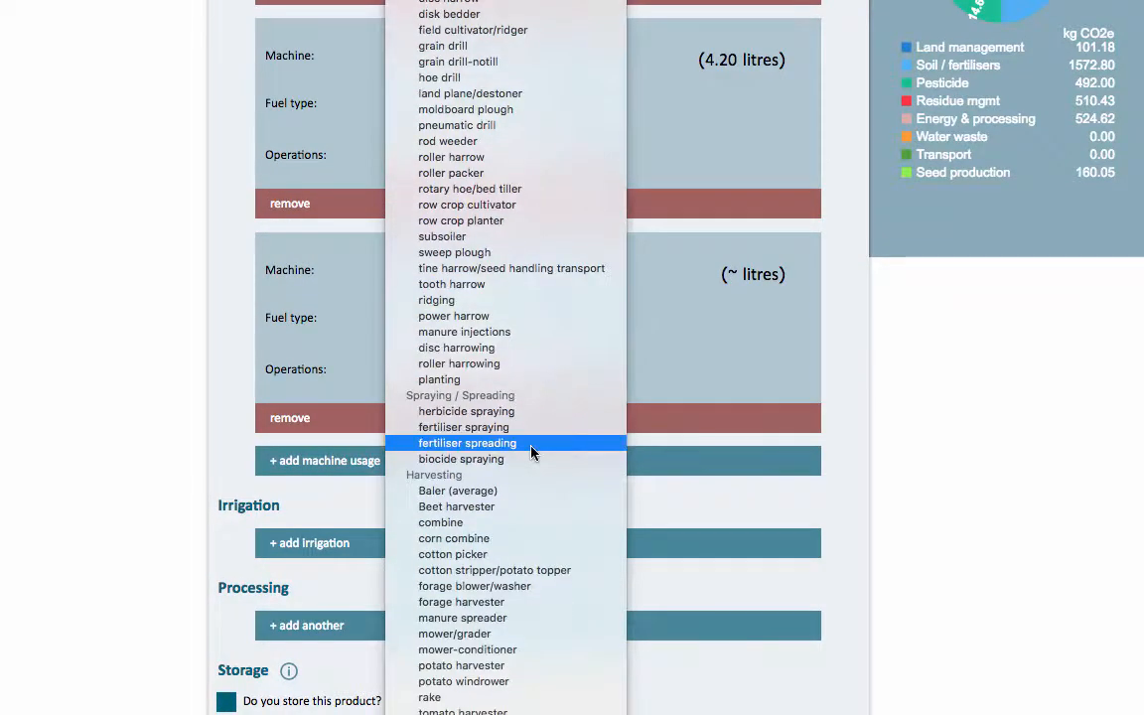
click(515, 666)
scroll(675, 381, down, 3)
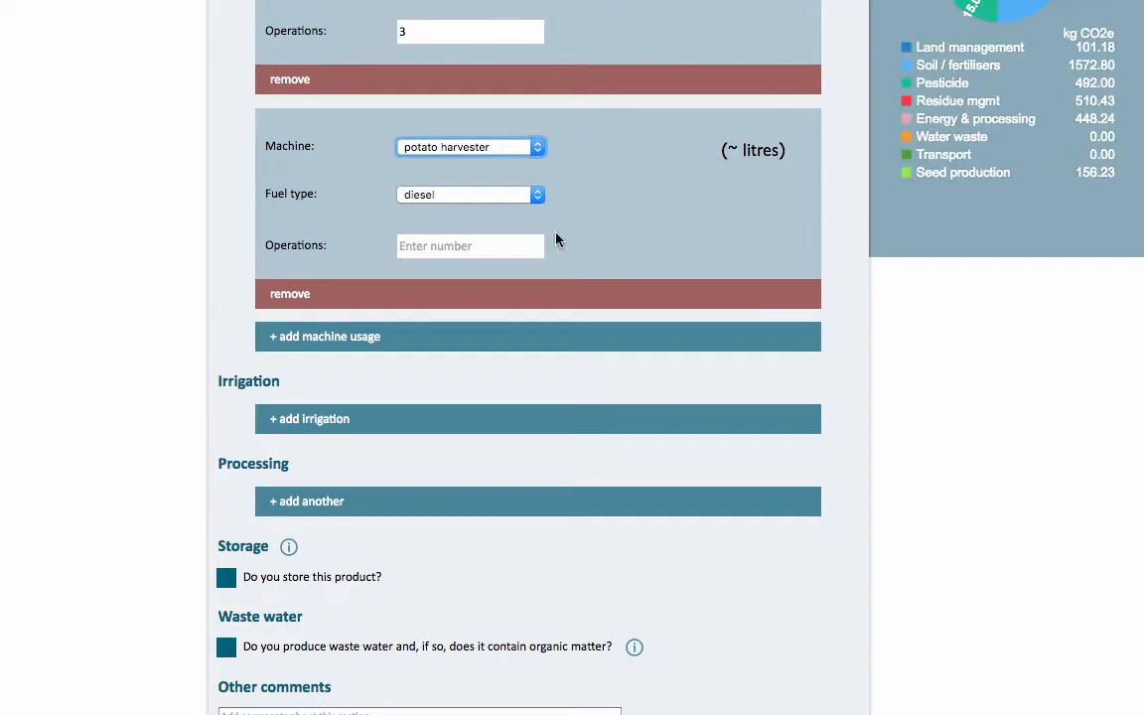
click(499, 246)
text(1)
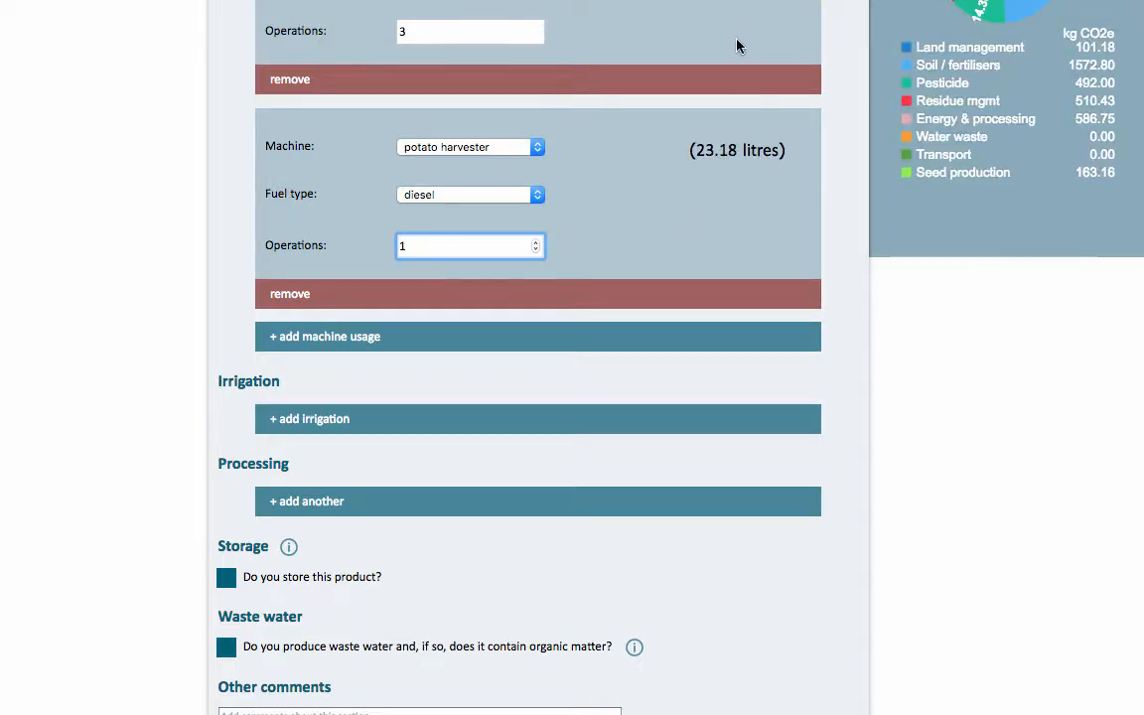
Step: Add an irrigation entry that uses the Rain gun method
scroll(736, 46, up, 10)
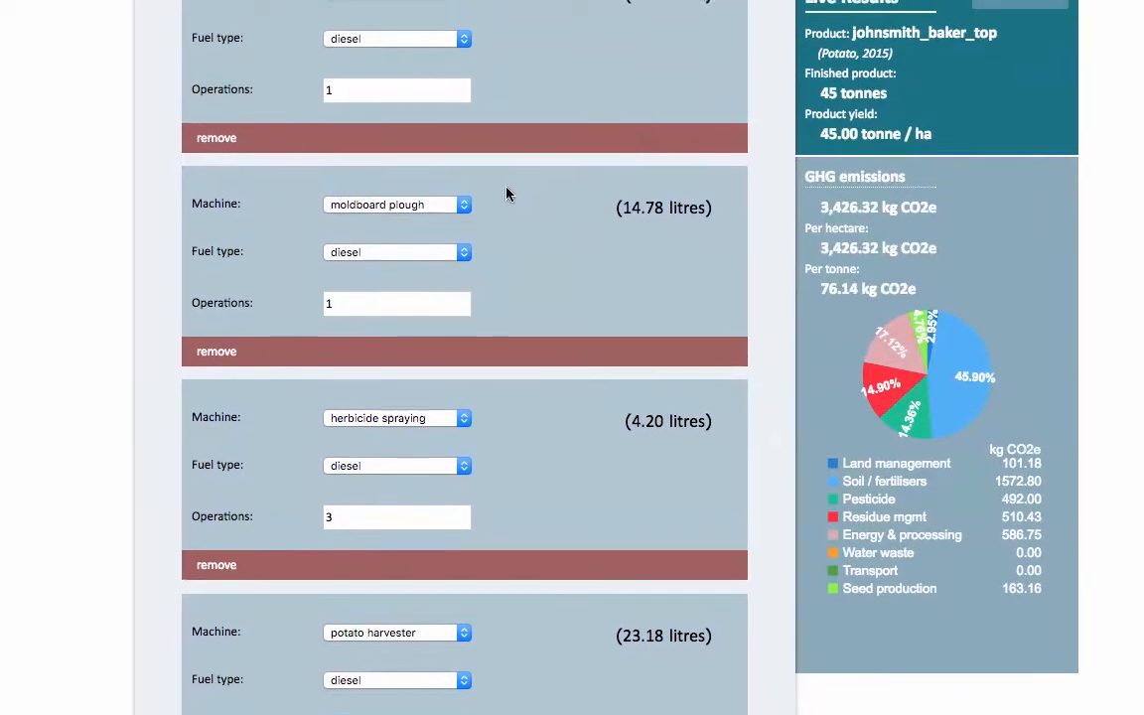
scroll(531, 396, down, 2)
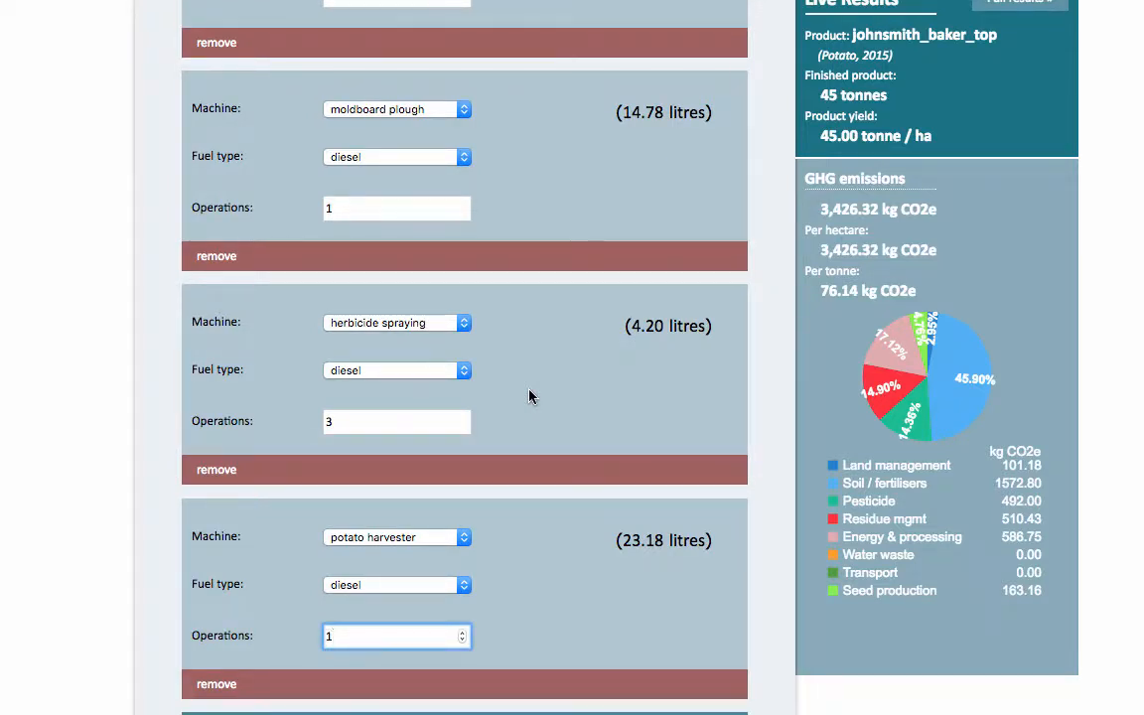
scroll(531, 396, down, 1)
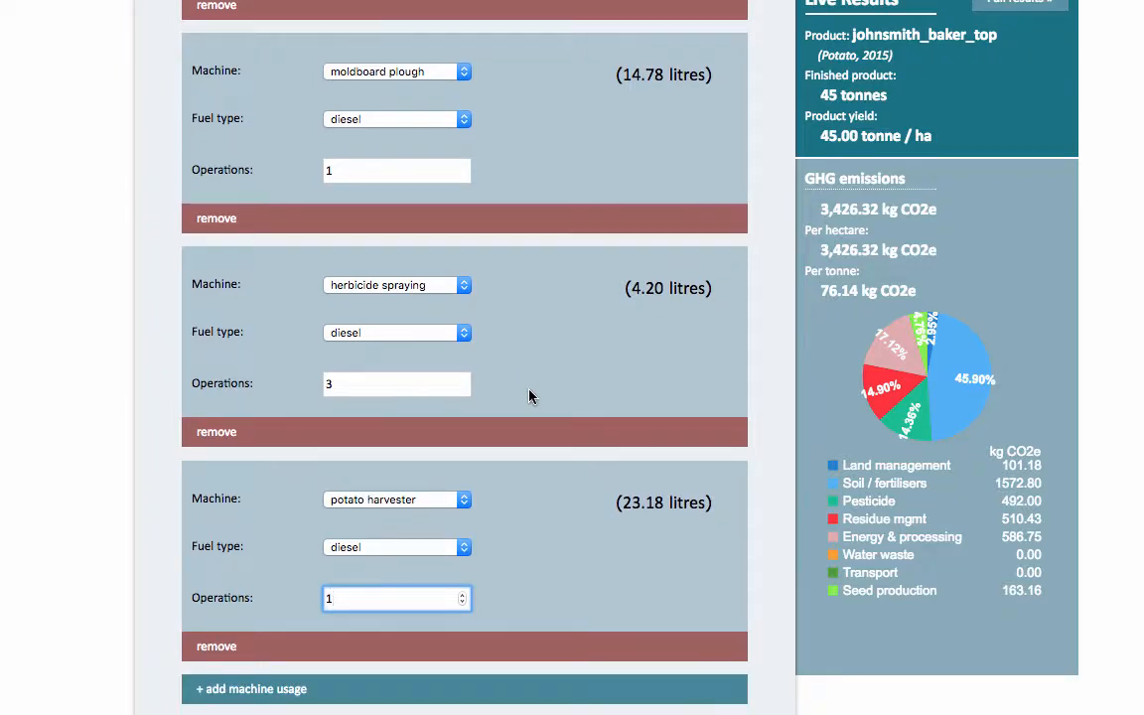
scroll(529, 396, down, 6)
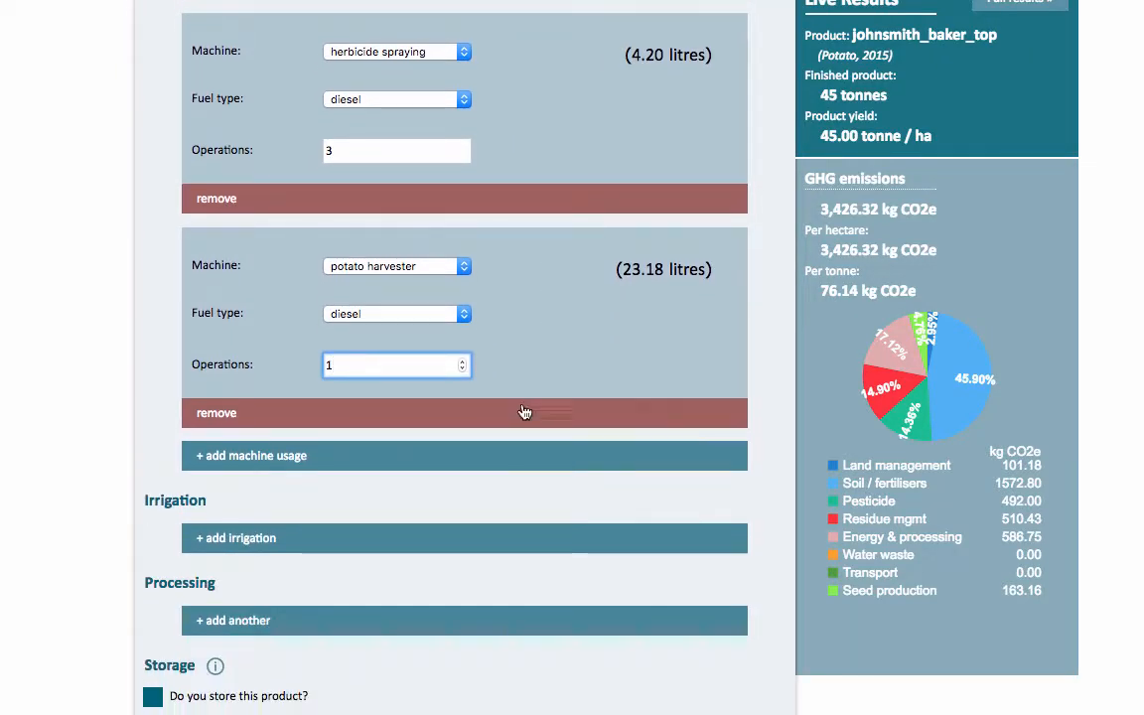
click(227, 533)
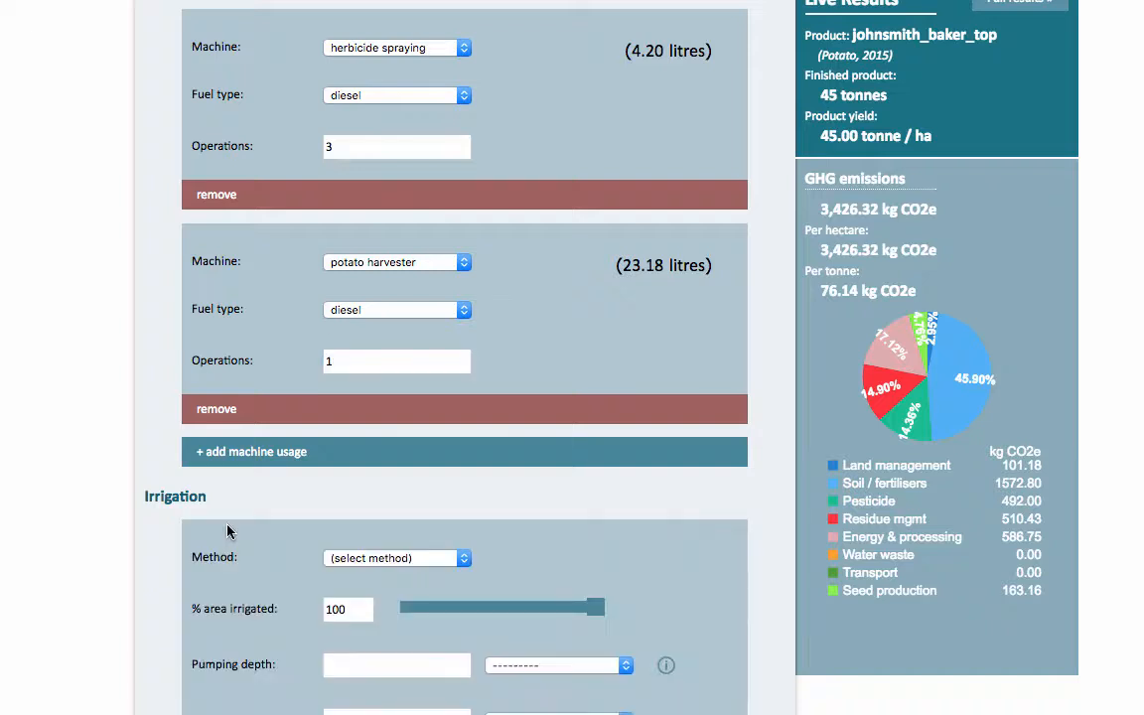
scroll(357, 603, down, 4)
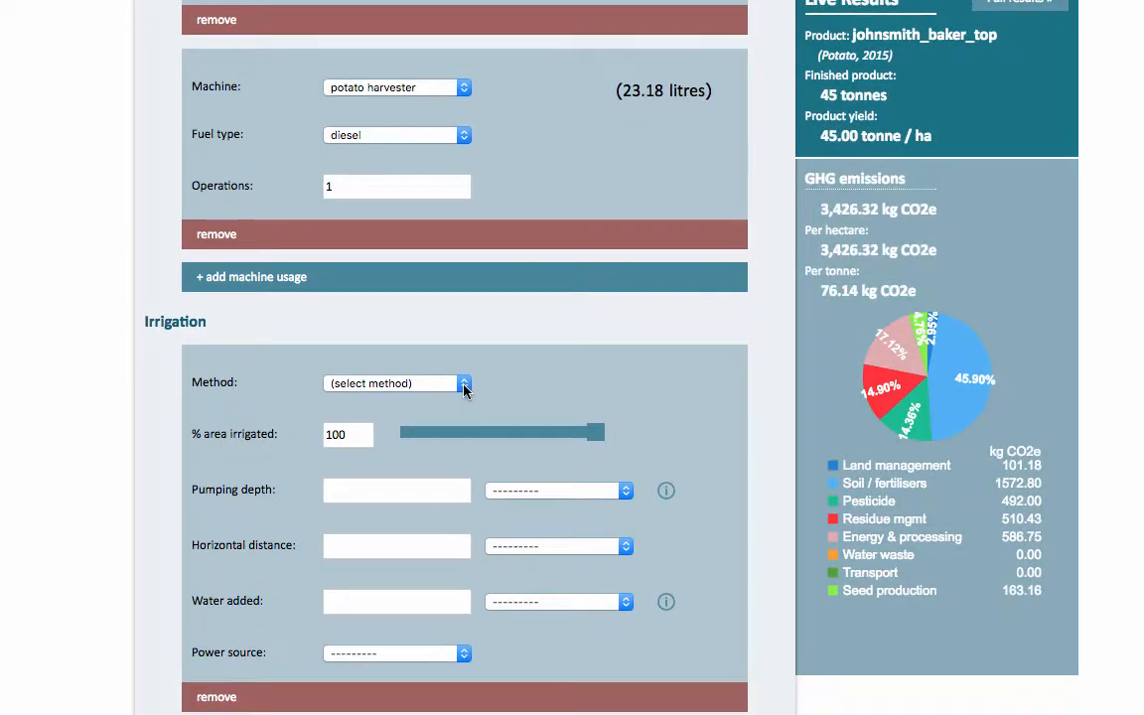
click(462, 385)
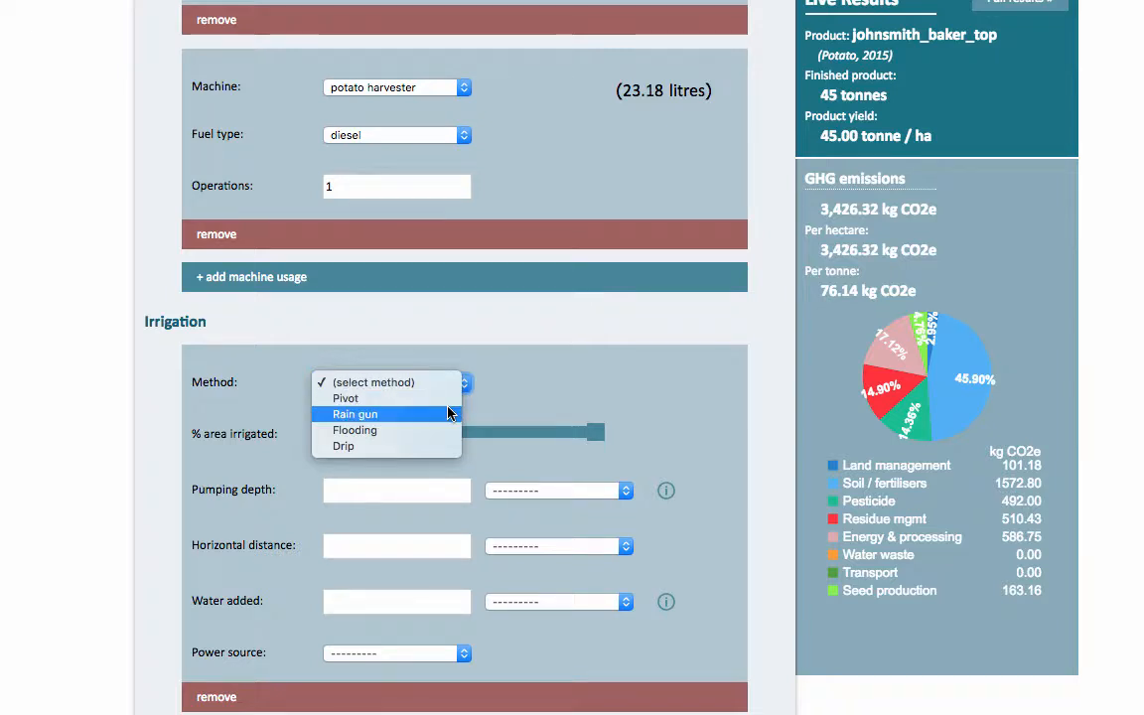
click(447, 414)
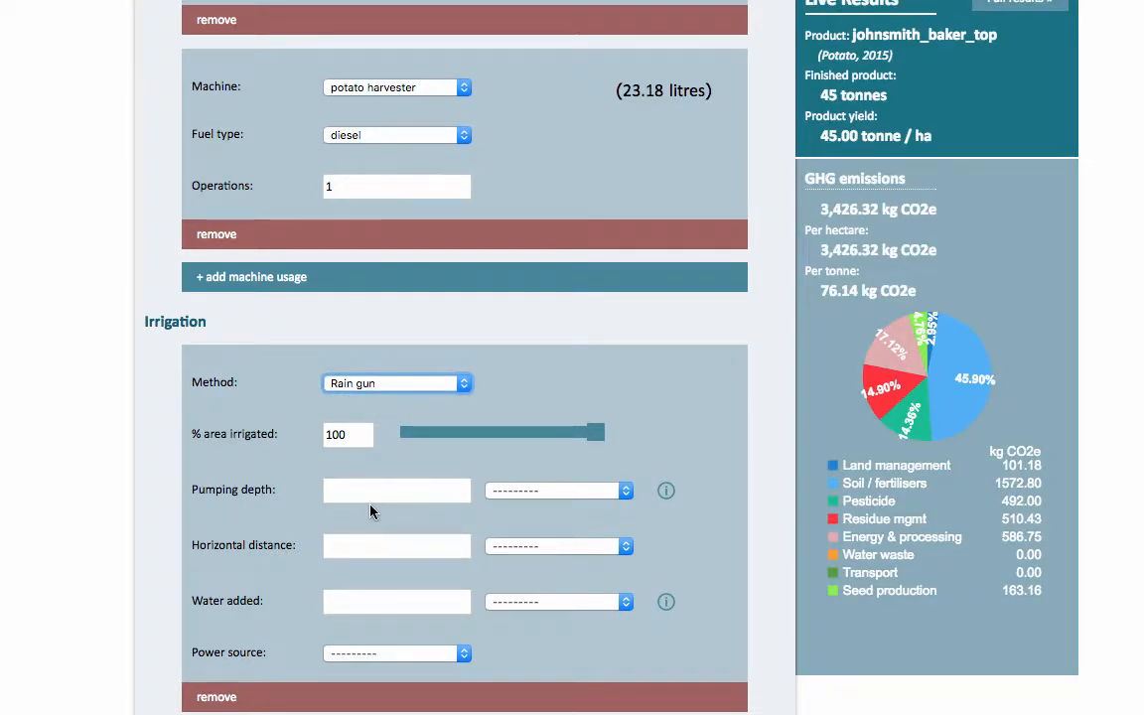
Step: Set the irrigation entry's pumping depth to 50 metres
scroll(402, 492, down, 2)
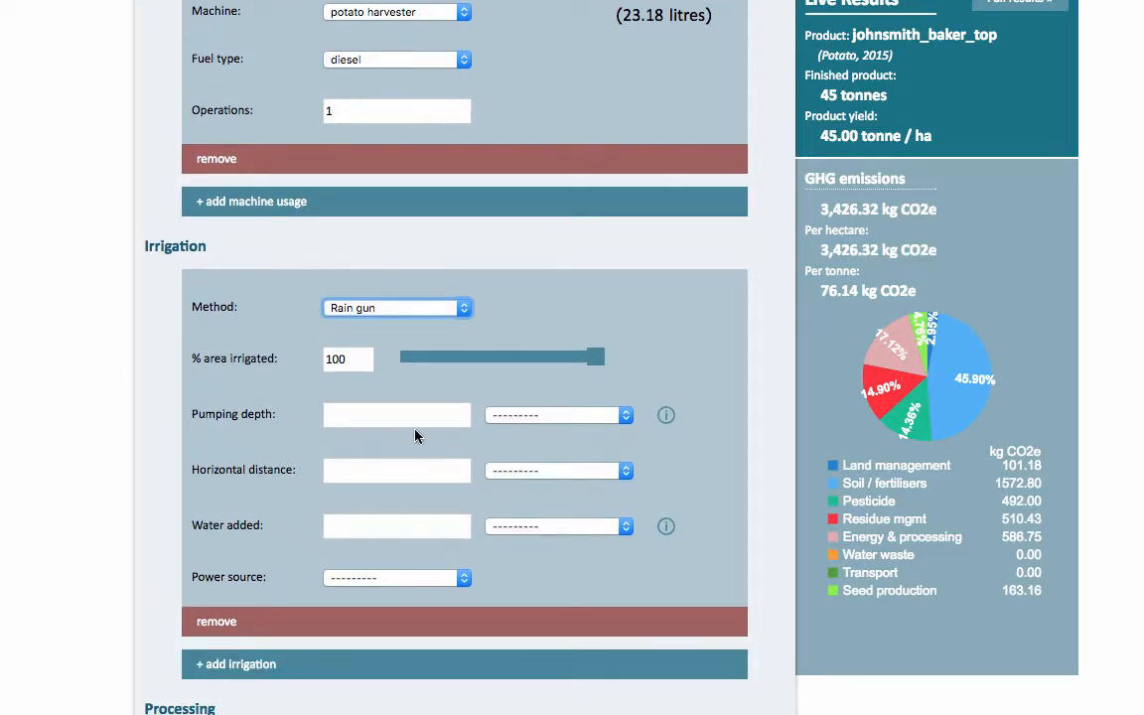
click(626, 414)
click(618, 433)
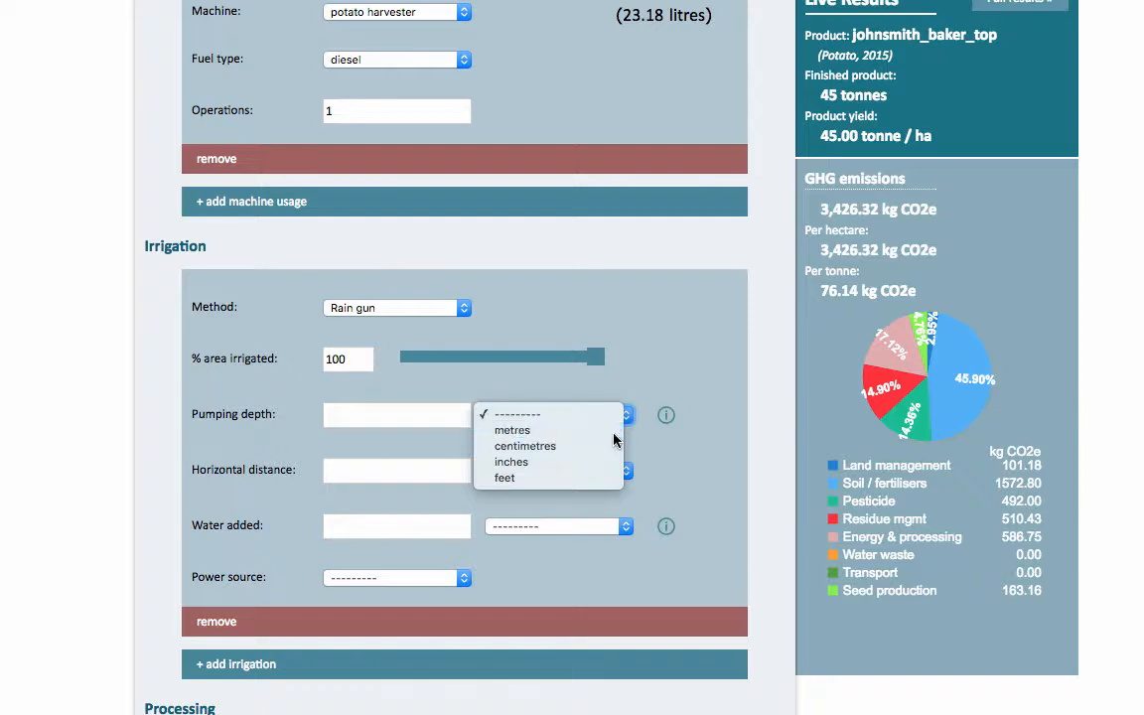
click(416, 413)
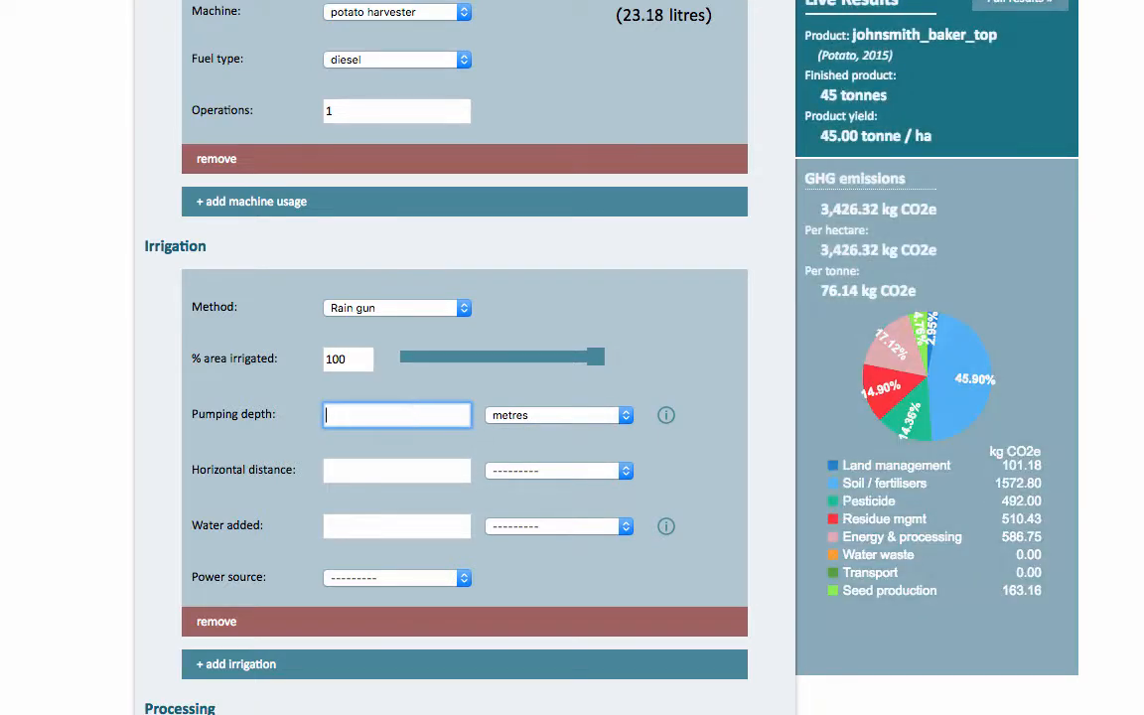
text(50)
click(333, 446)
scroll(332, 446, down, 1)
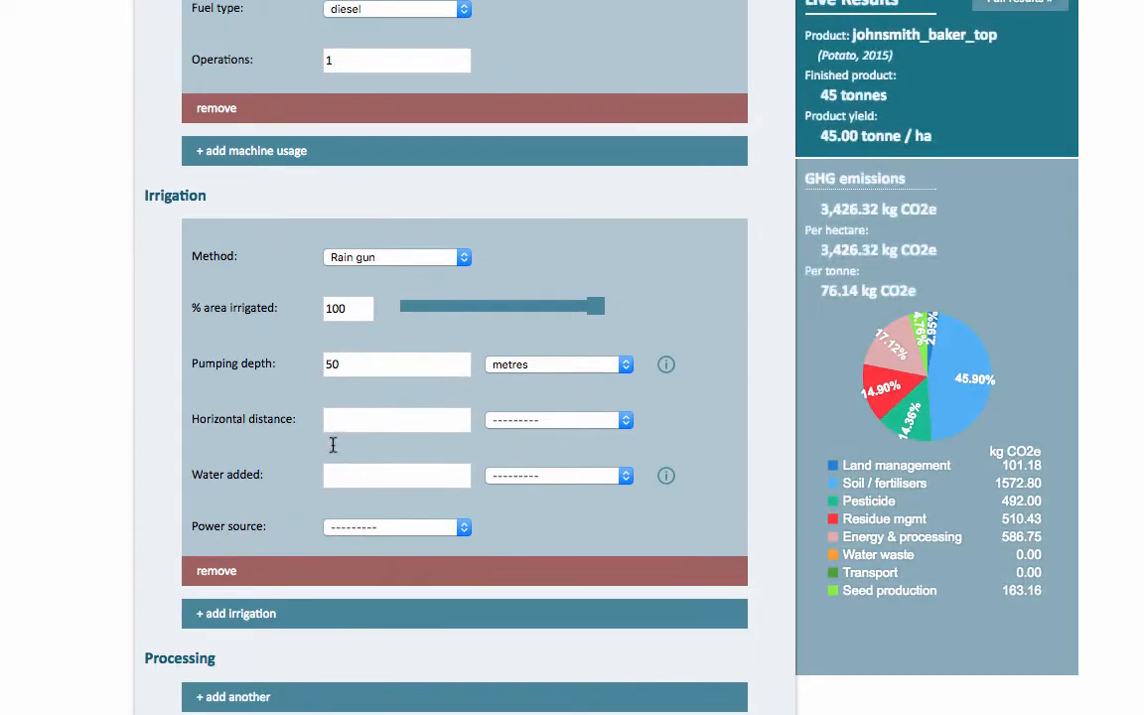
Step: Set the irrigation entry's horizontal distance to 1 kilometre
click(627, 418)
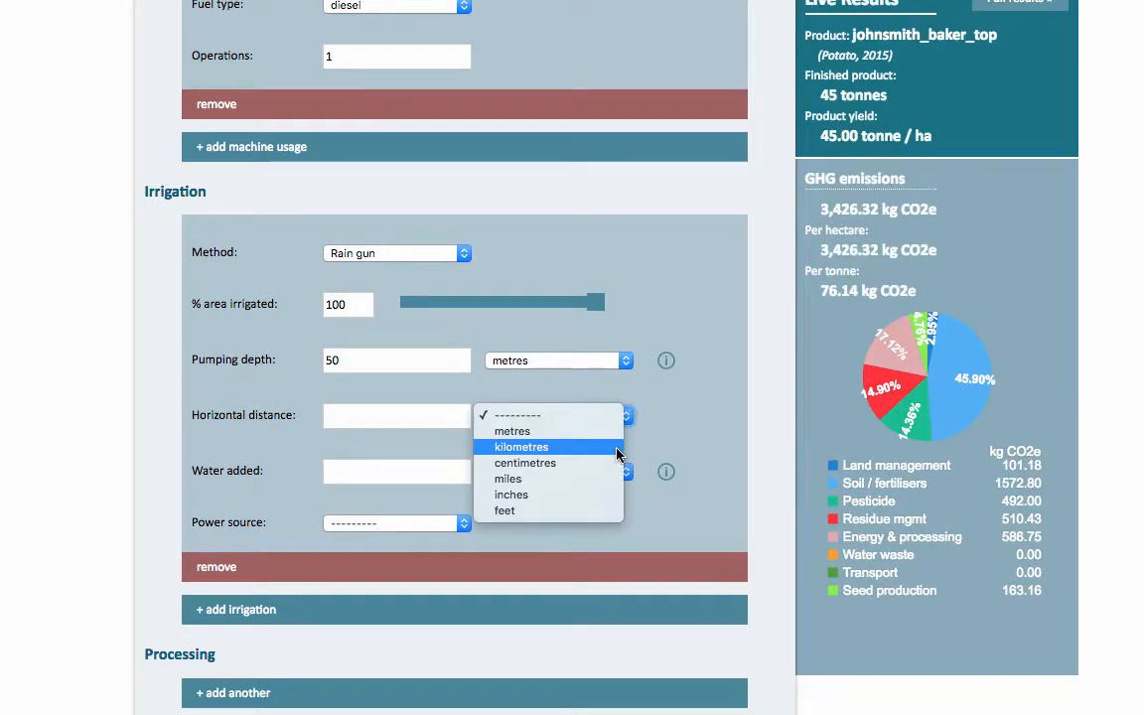
click(616, 452)
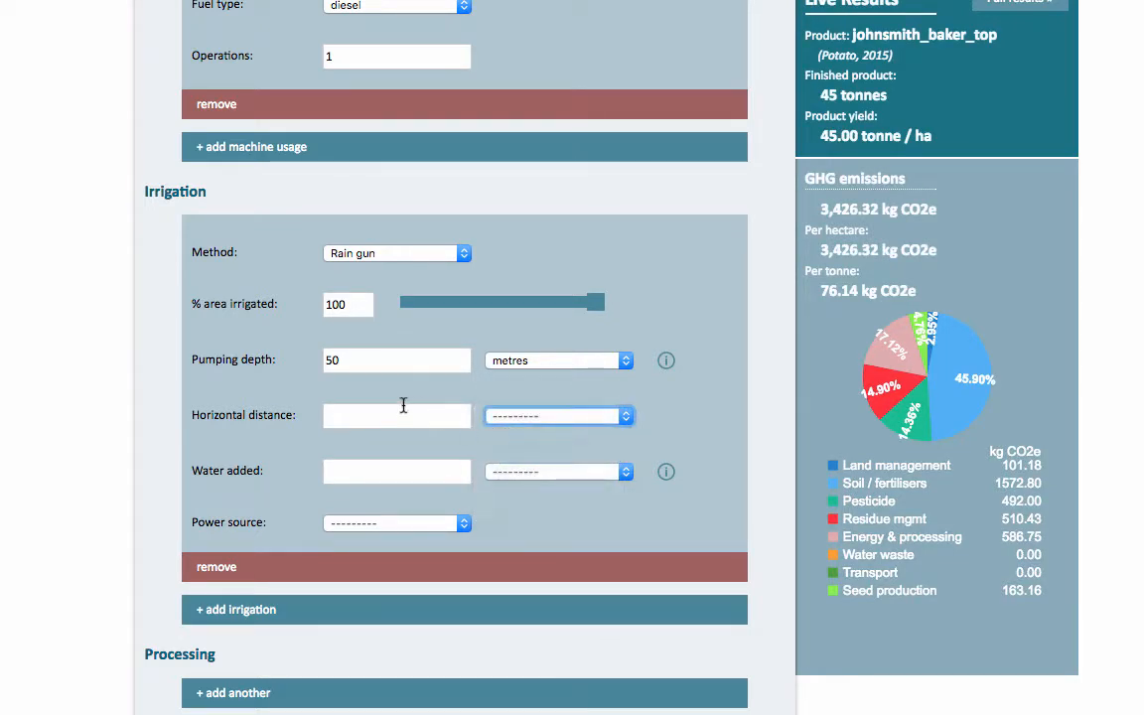
click(386, 416)
text(1)
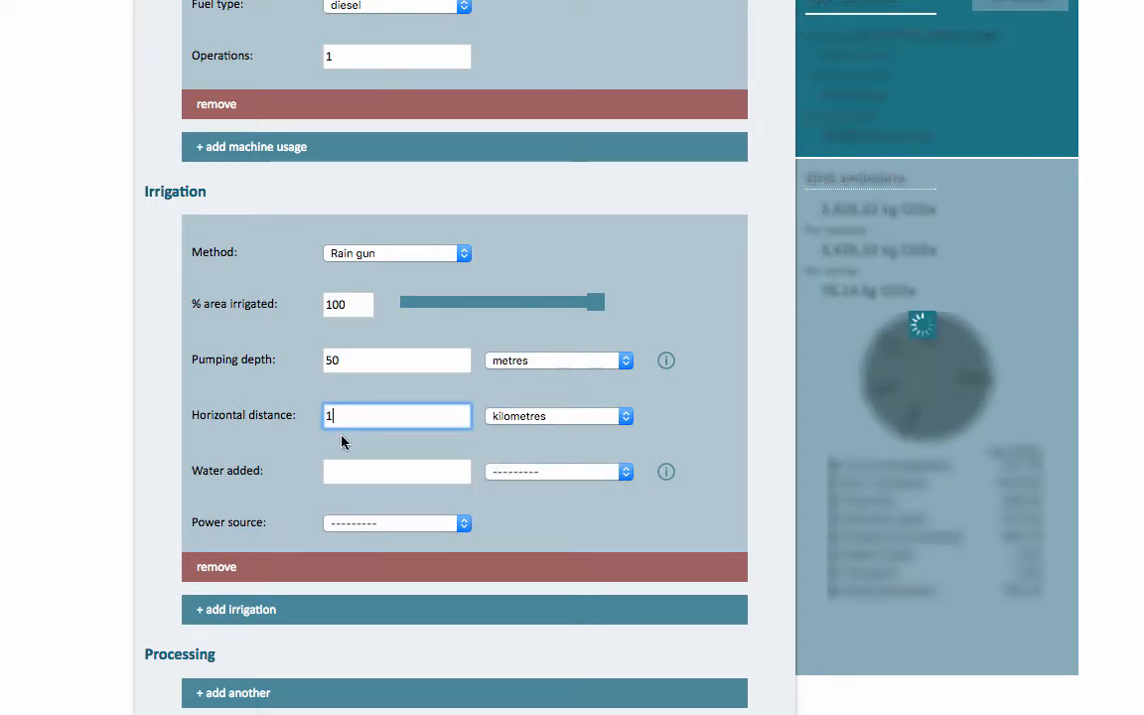
click(339, 447)
scroll(337, 448, down, 1)
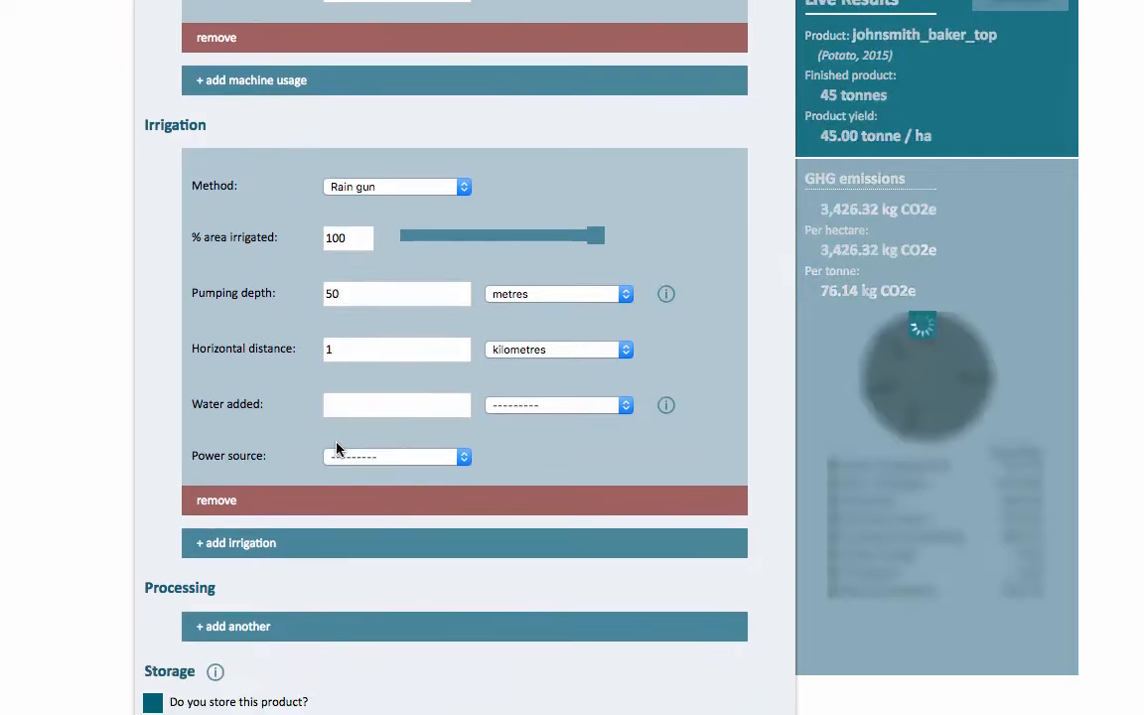
Step: Enter 12 centimetres as the water added by the irrigation
click(626, 406)
click(614, 421)
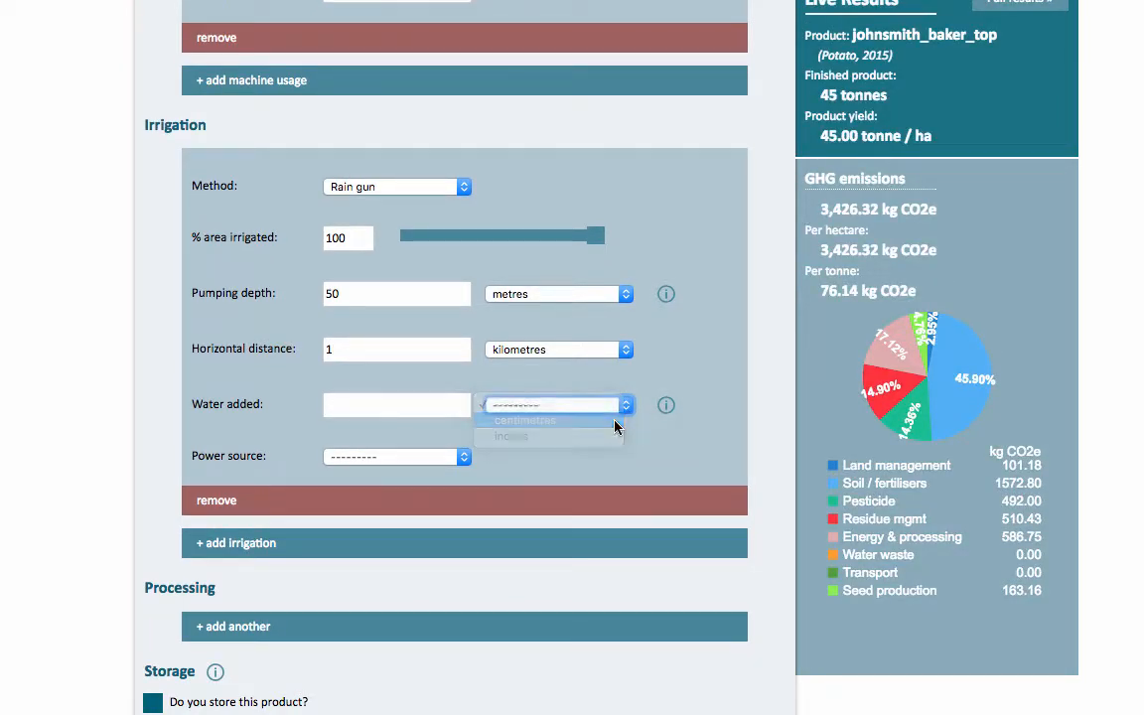
click(394, 405)
text(12)
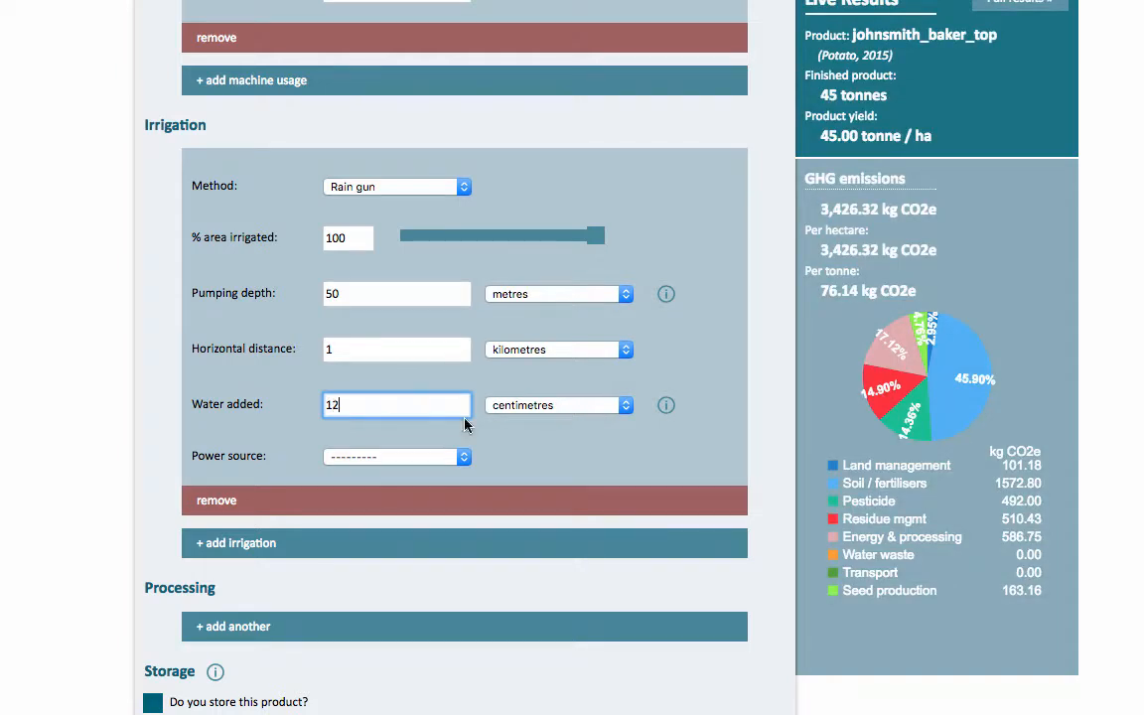
click(579, 446)
scroll(580, 447, down, 1)
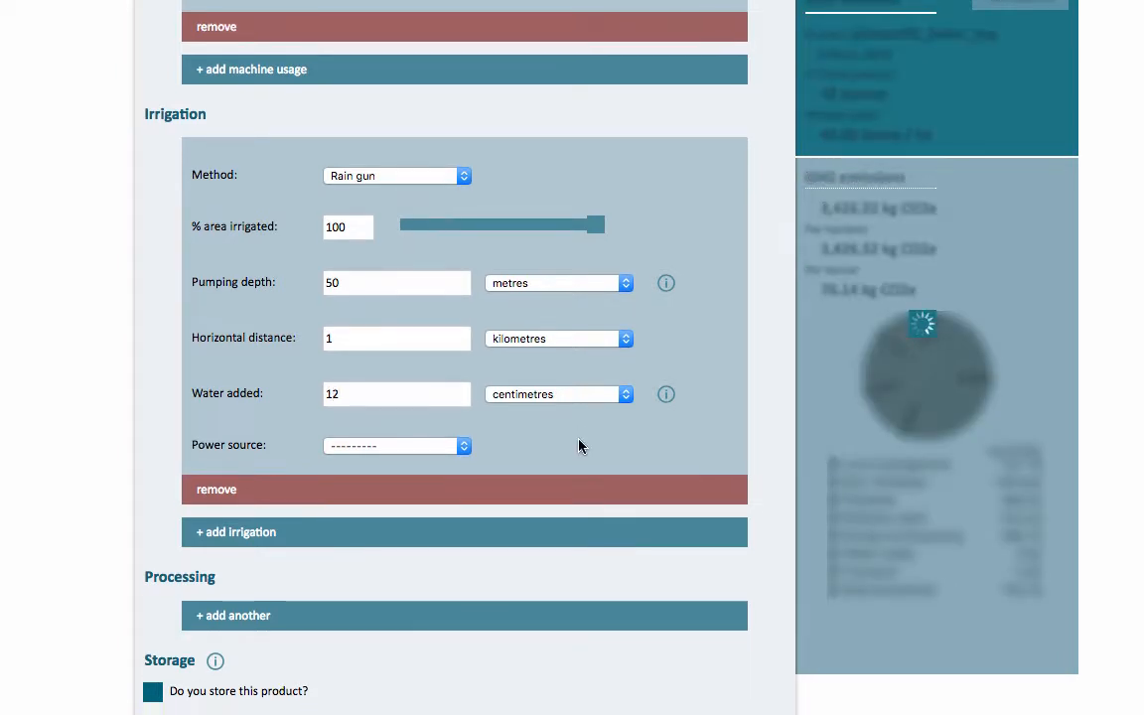
Step: Choose Electric as the irrigation's power source and mark the product as being stored
click(463, 448)
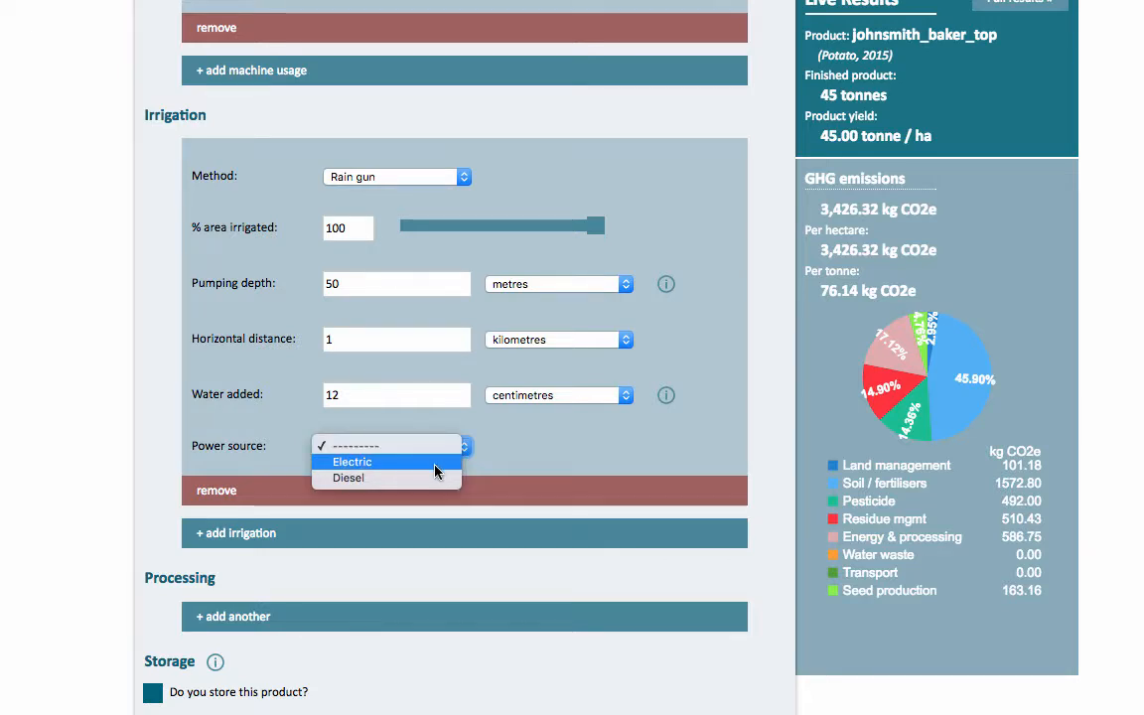
click(437, 470)
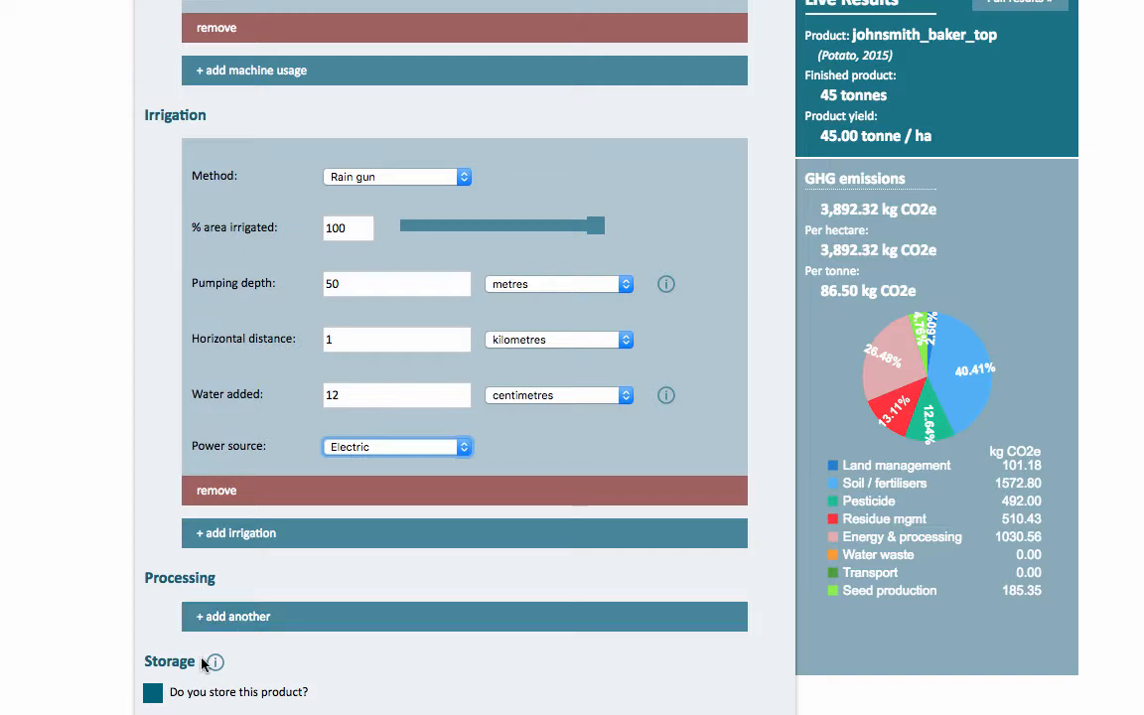
click(153, 692)
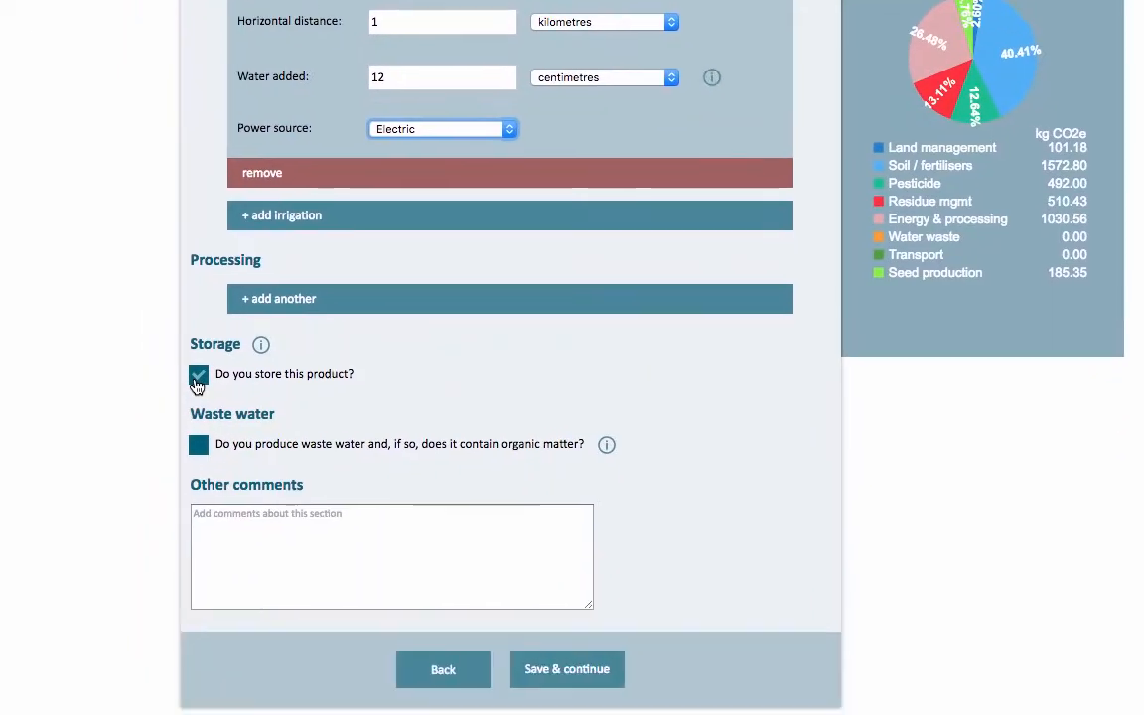